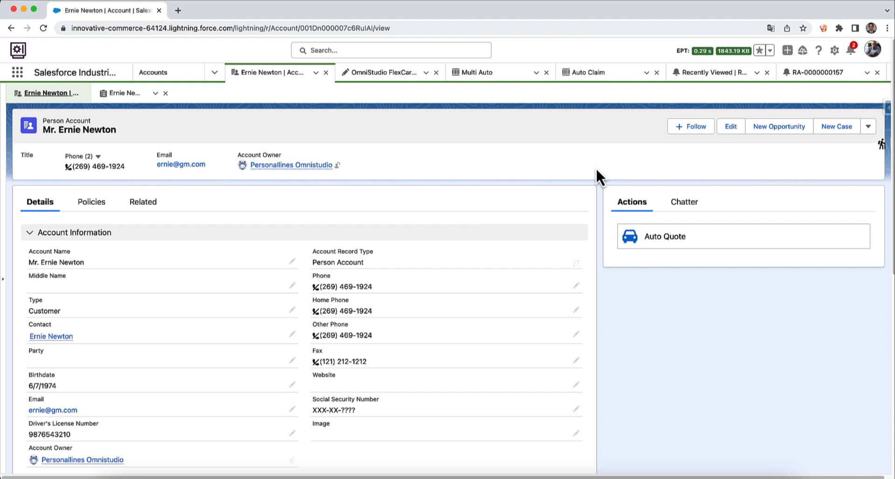
- Launch SF Explorer and filter the All Objects table by 'Insurance'
click(882, 145)
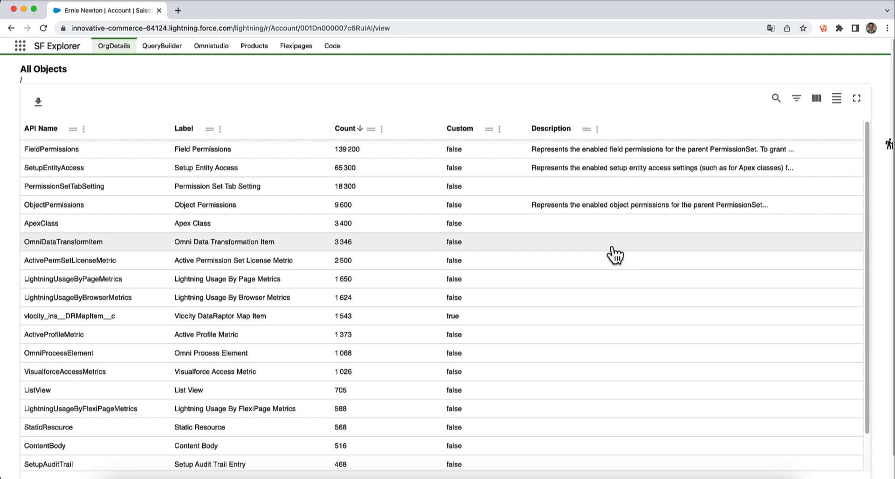
click(777, 107)
text(Insuran)
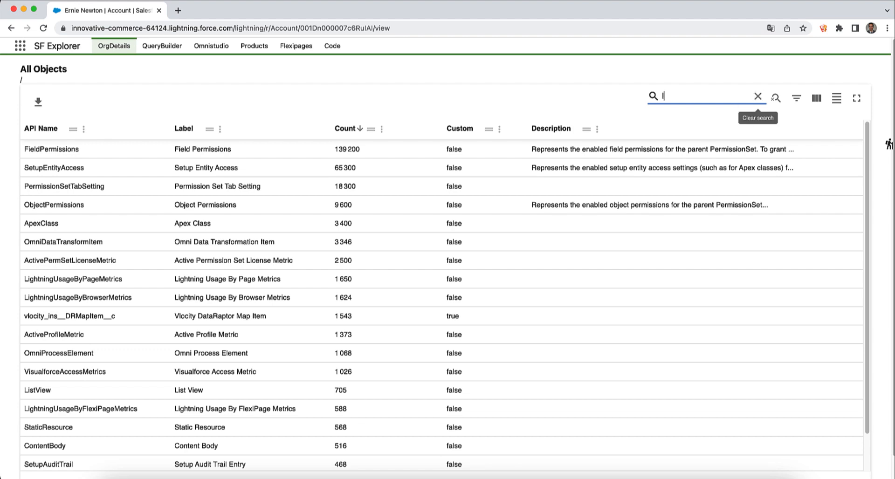
text(ce)
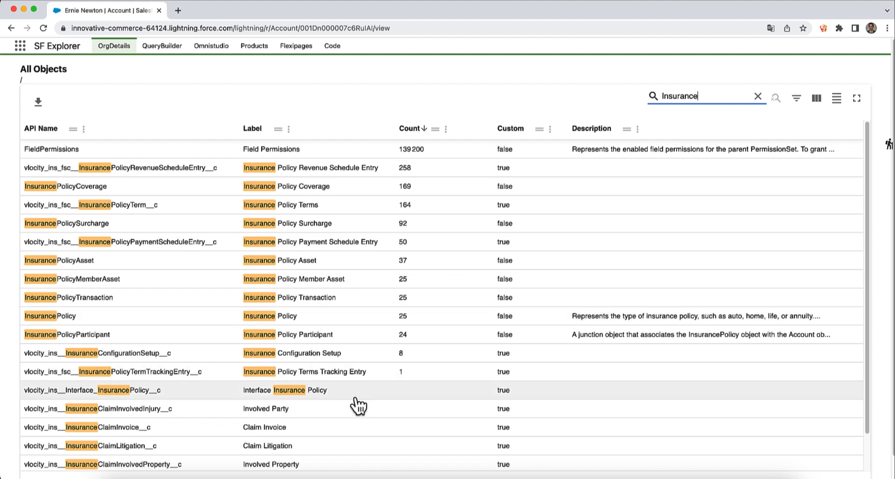
- Open the InsurancePolicy object from the filtered list
scroll(352, 412, down, 3)
scroll(355, 404, down, 1)
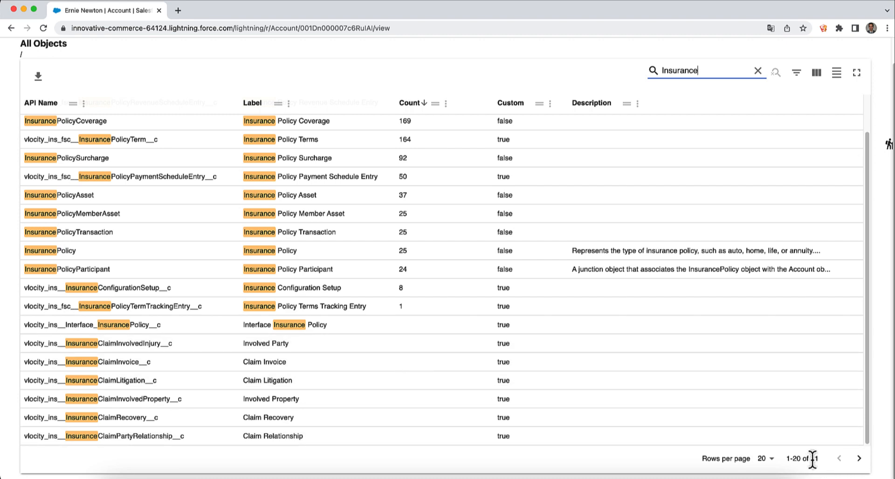
scroll(429, 391, up, 2)
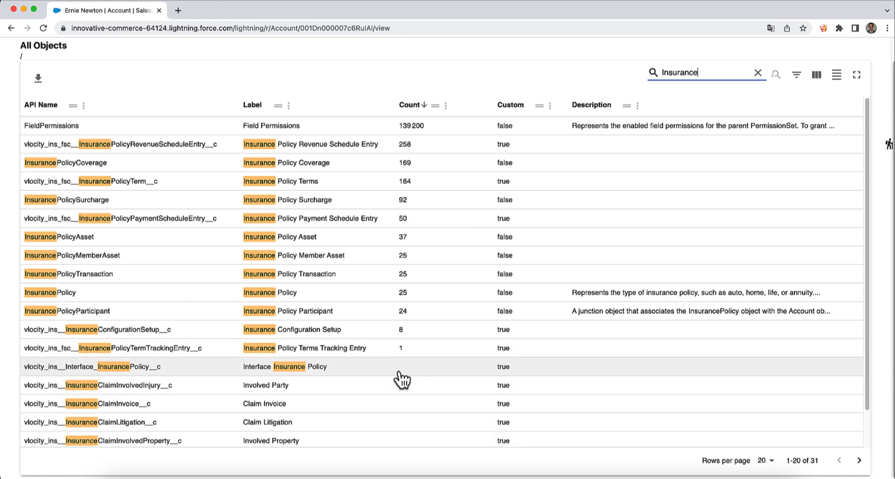
click(71, 293)
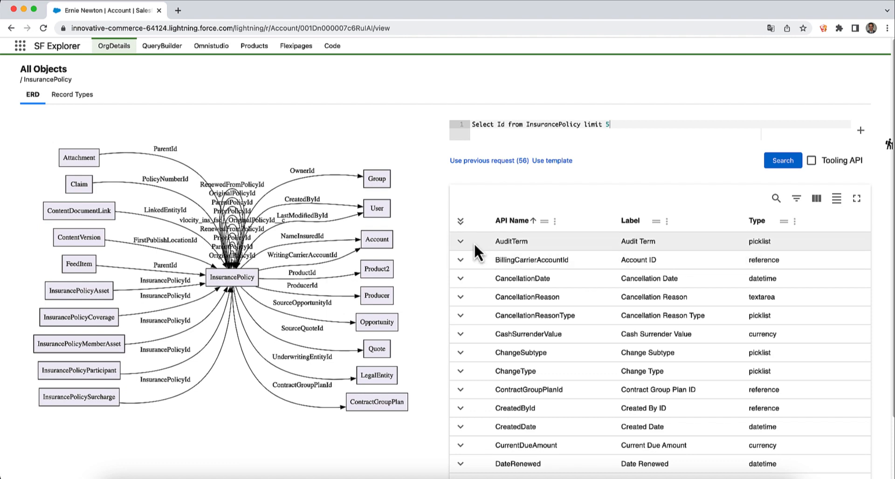
- Expand the AuditTerm field to read its JSON metadata, then collapse it again
click(460, 242)
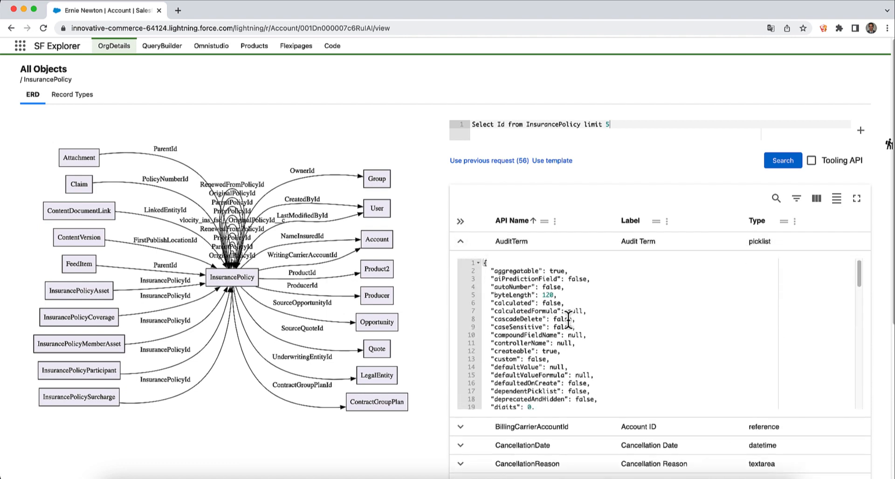
scroll(567, 319, down, 3)
scroll(567, 319, down, 3)
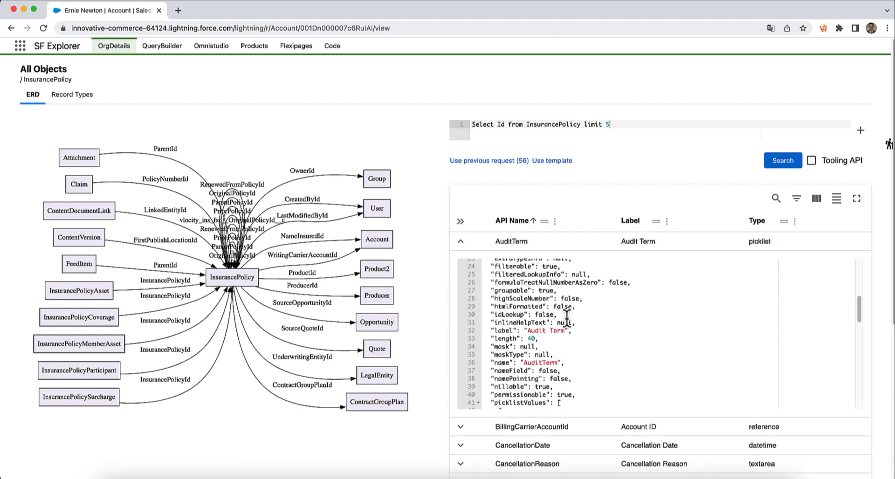
scroll(566, 318, down, 1)
scroll(567, 319, down, 2)
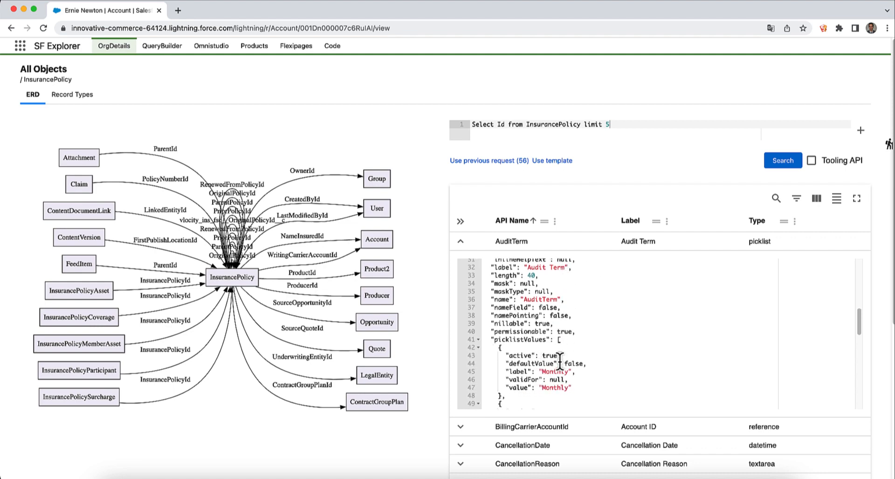
scroll(562, 354, up, 10)
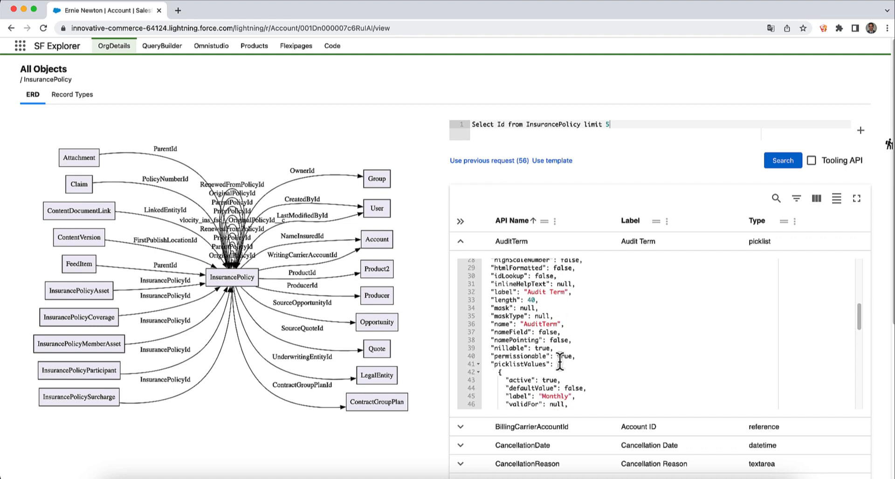
click(460, 241)
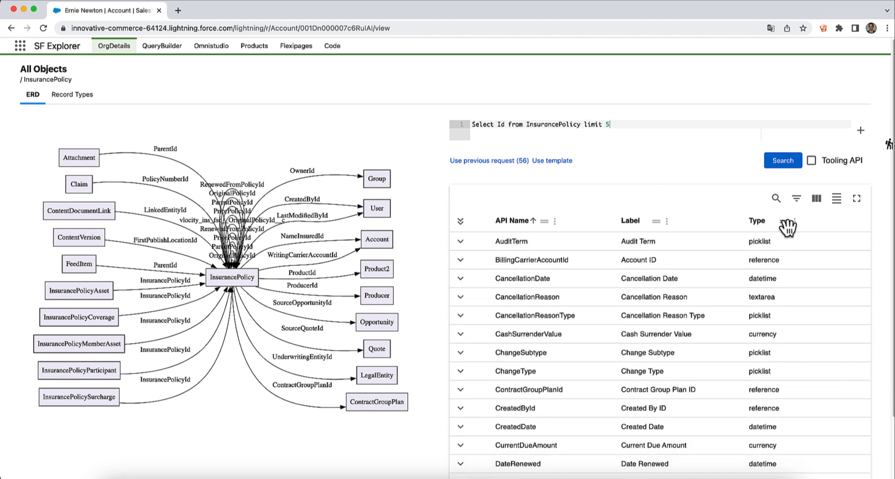
- Group fields by Type, view Product2 and InsurancePolicyCoverage diagrams, then return to InsurancePolicy
drag(777, 225, 647, 205)
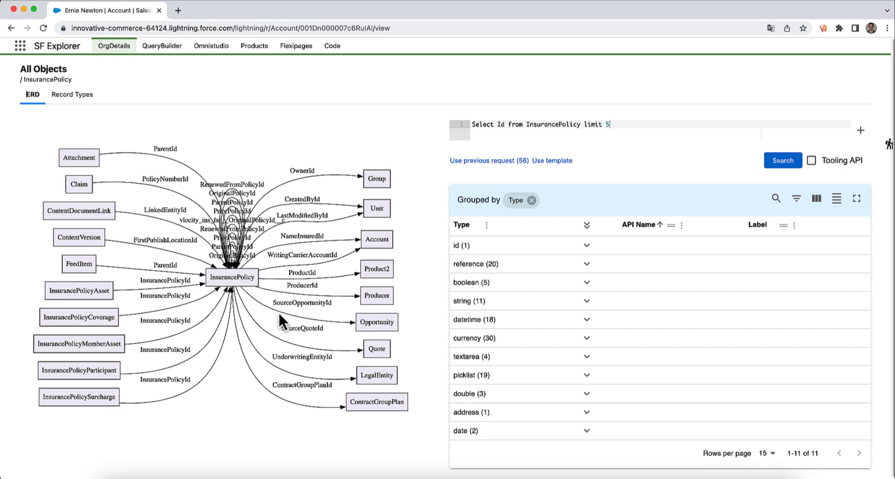
click(375, 270)
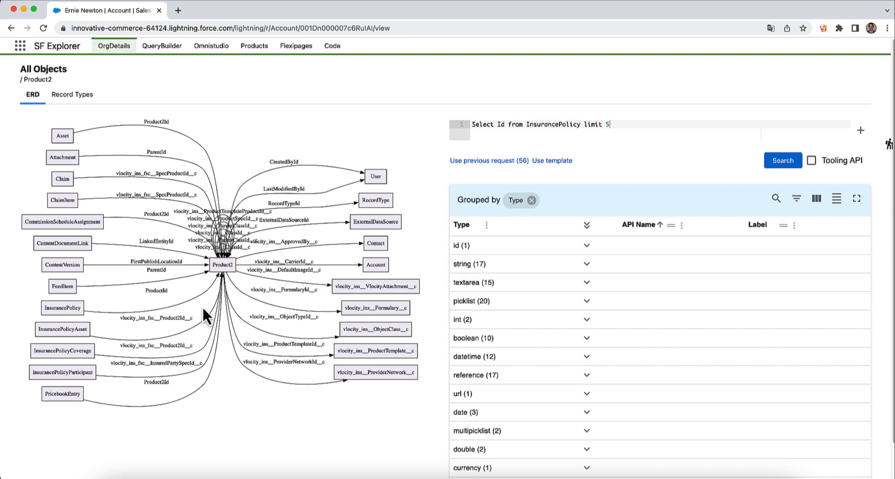
click(63, 306)
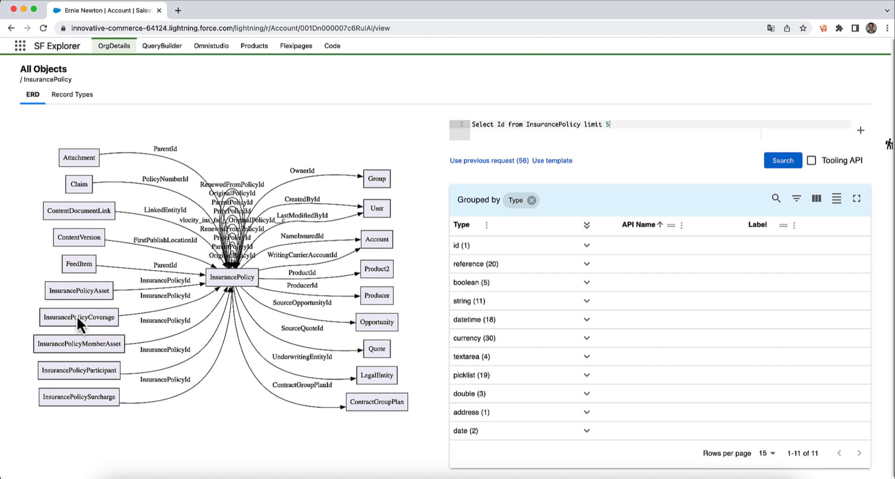
click(76, 316)
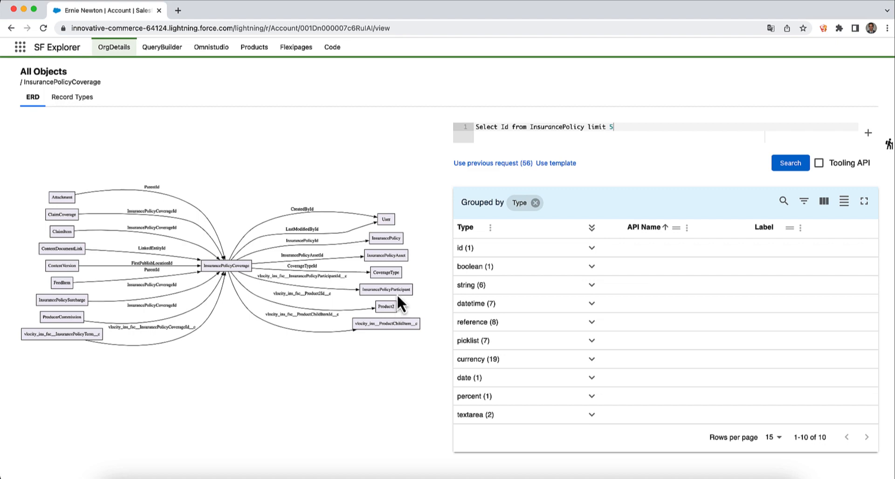
click(390, 238)
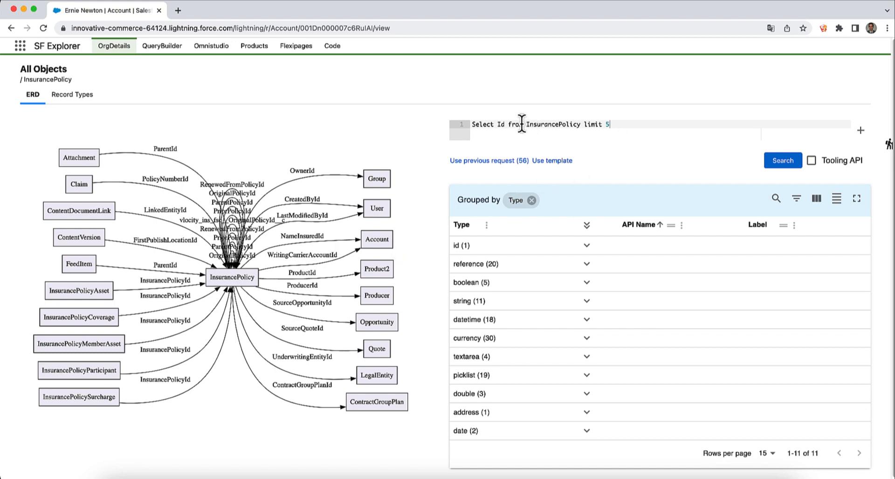
- Change the query to 'Select Id, Status from InsurancePolicy limit 5' and run it
double_click(546, 124)
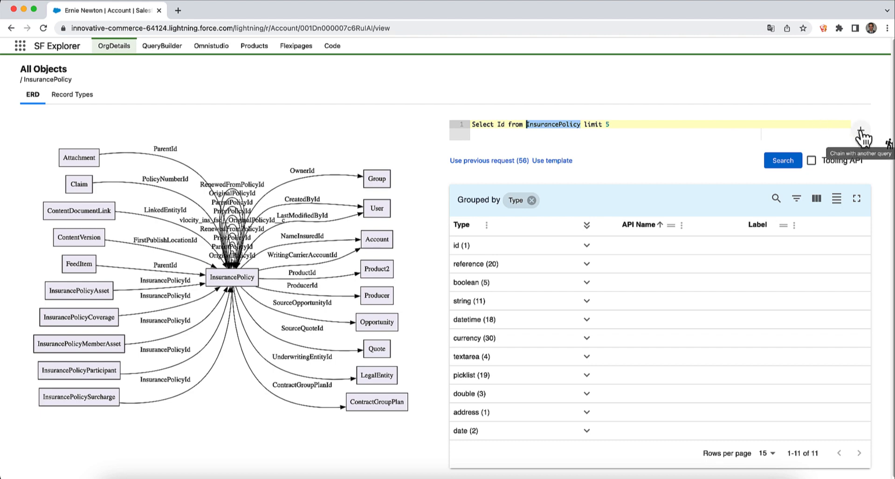
click(535, 138)
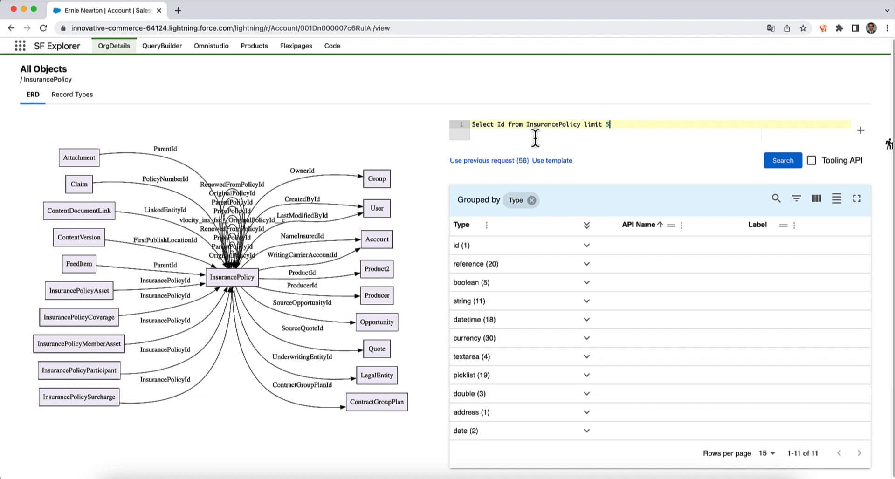
click(503, 125)
text(, )
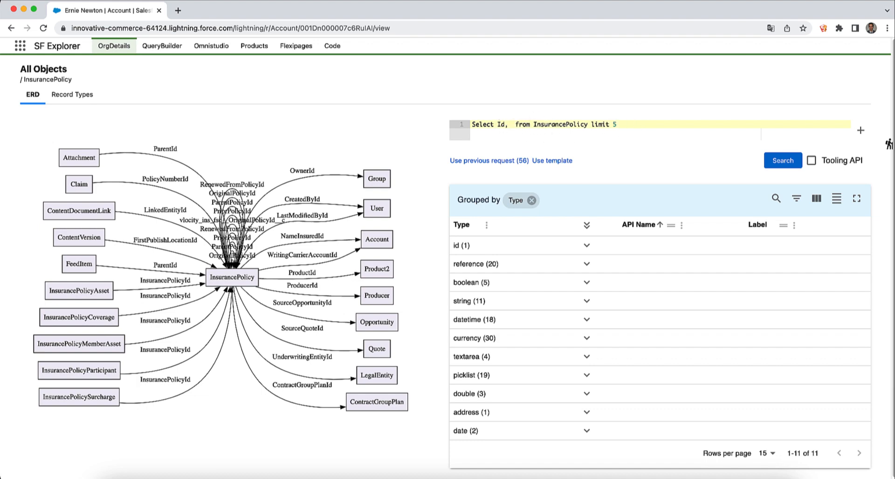
text(S)
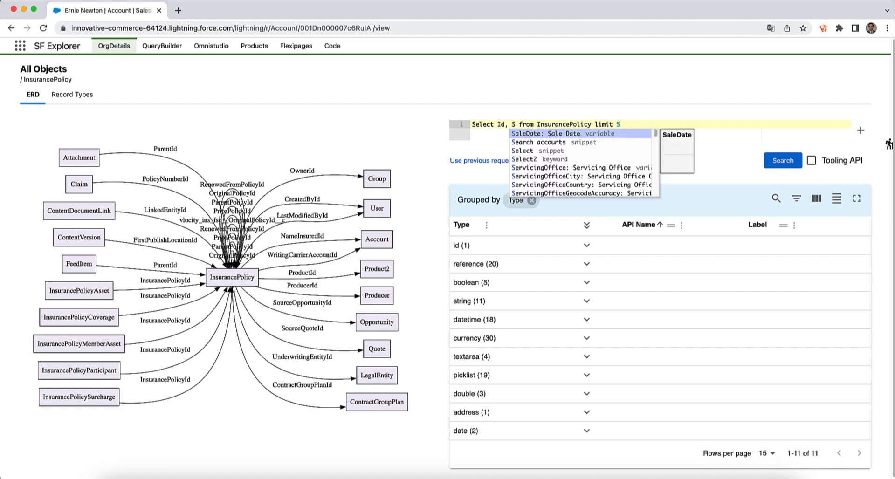
text(a)
key(BackSpace)
text(ta)
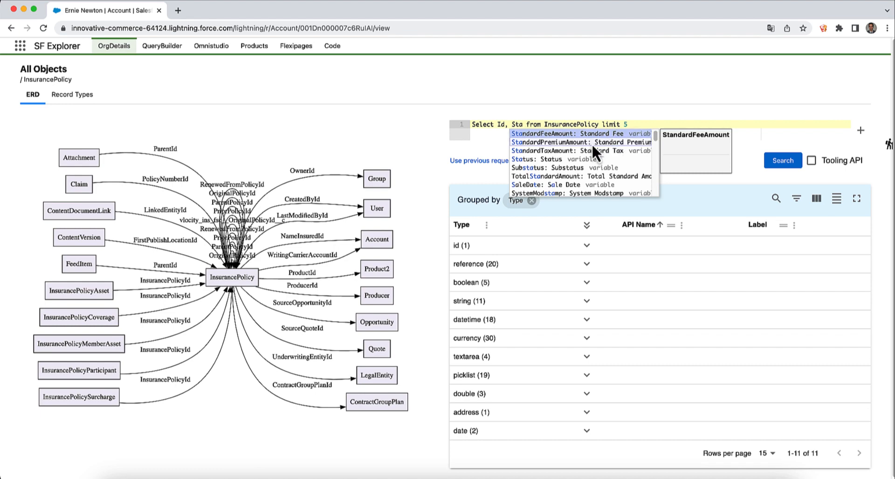
click(556, 158)
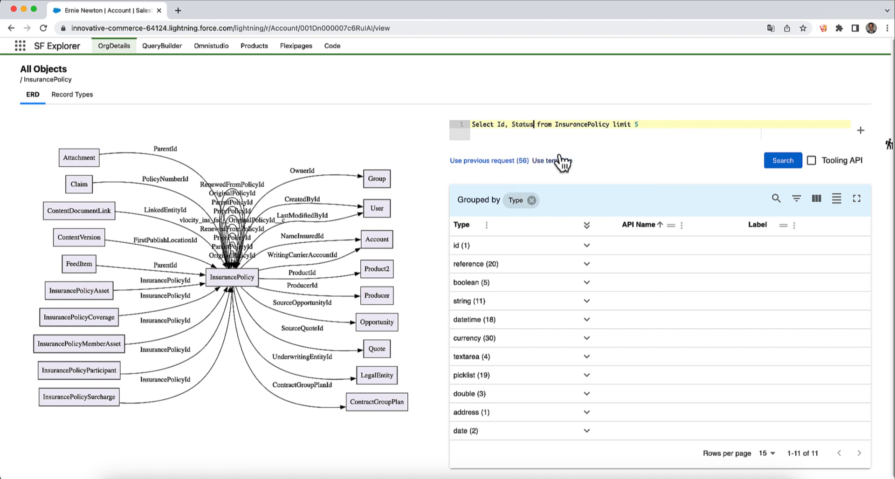
double_click(593, 123)
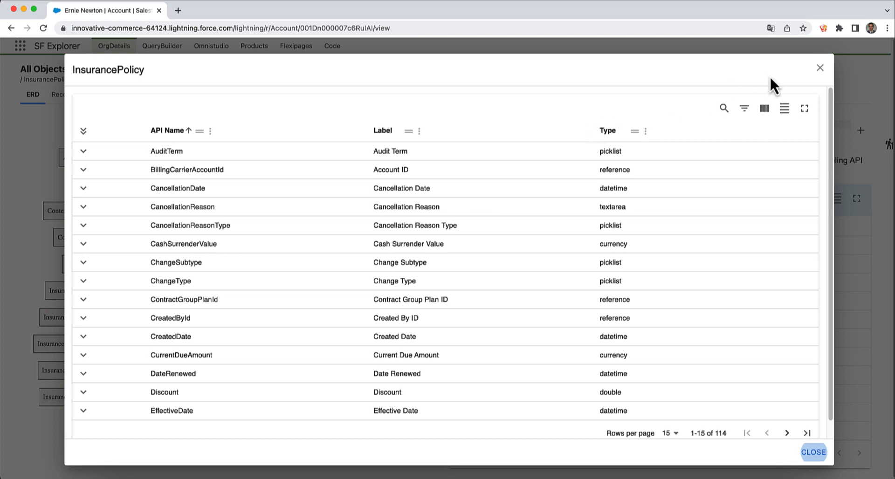
click(820, 70)
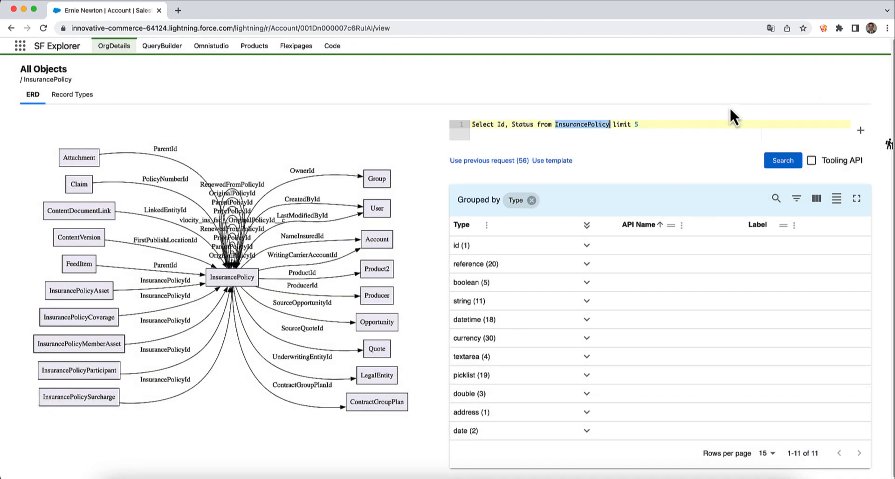
click(663, 124)
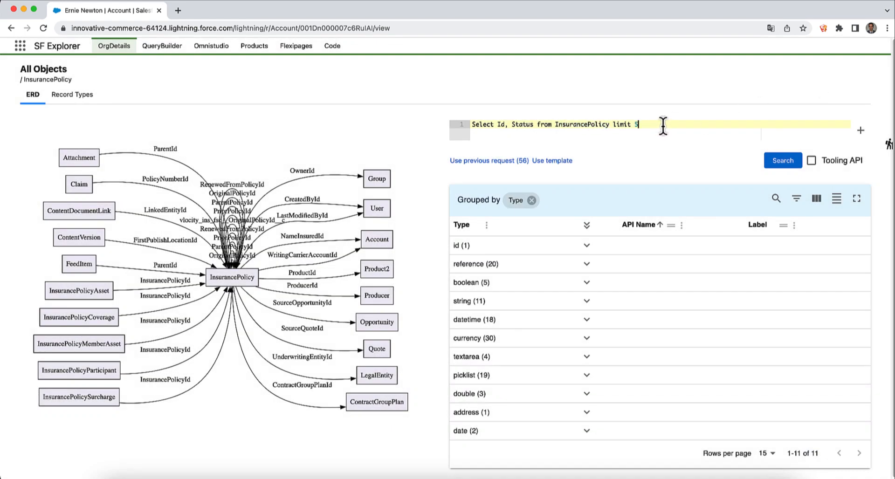
click(781, 163)
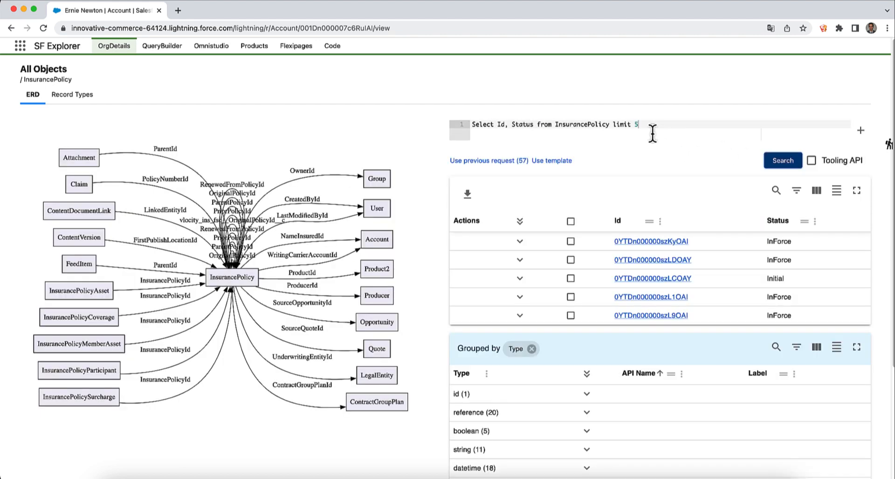
- Add PolicyName and Name to the InsurancePolicy query's field list and run it
click(511, 124)
text(Nam)
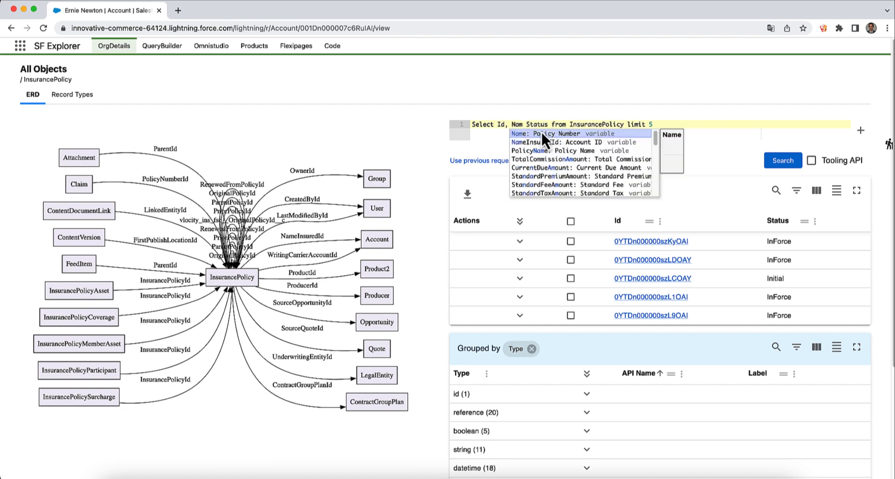
click(563, 150)
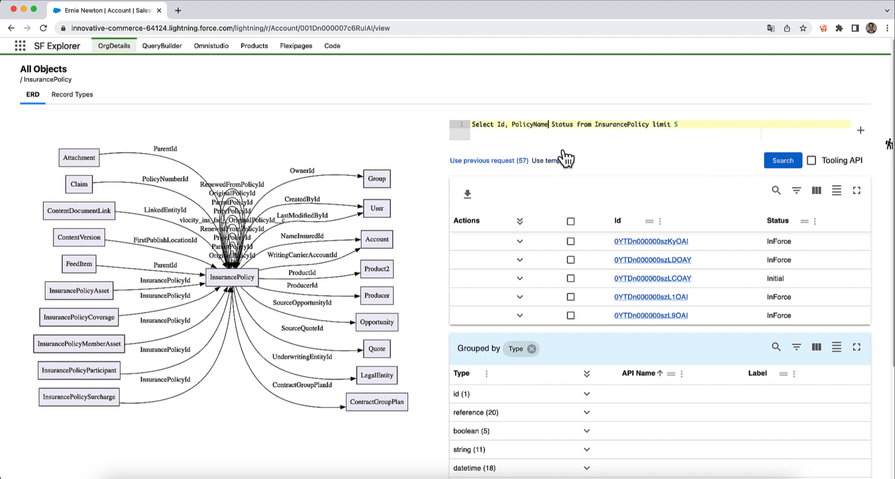
text(, )
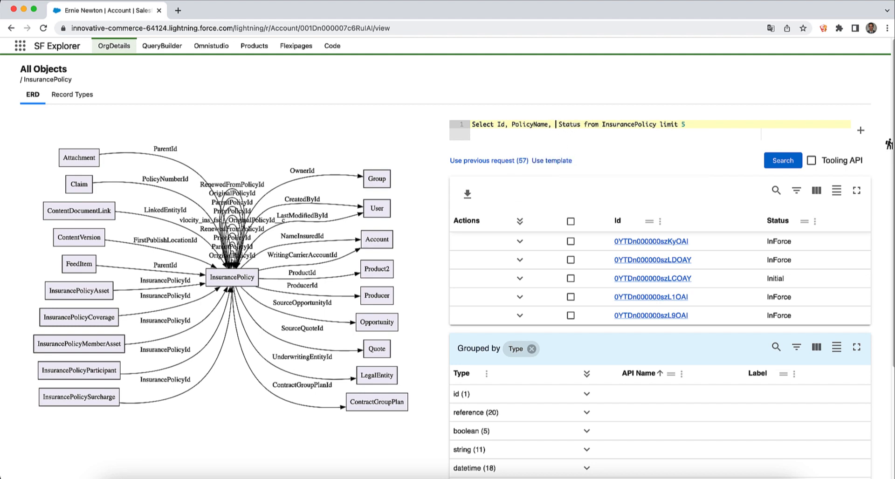
text(Name)
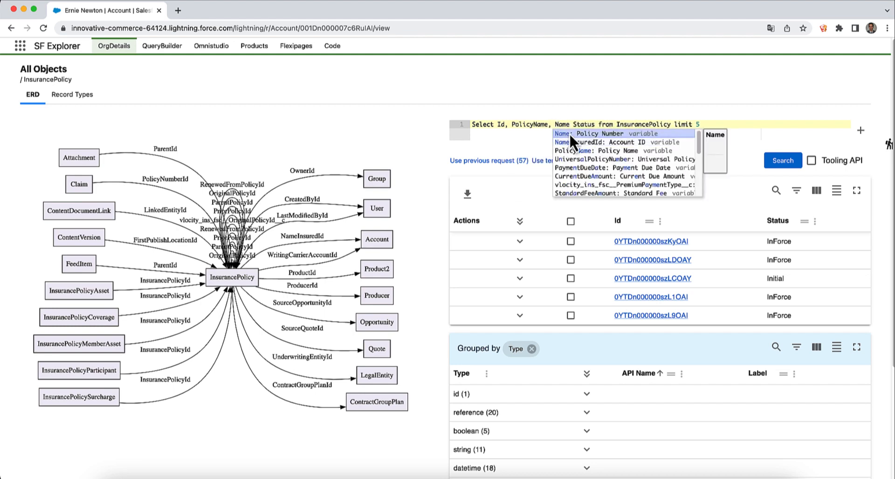
key(Escape)
click(783, 162)
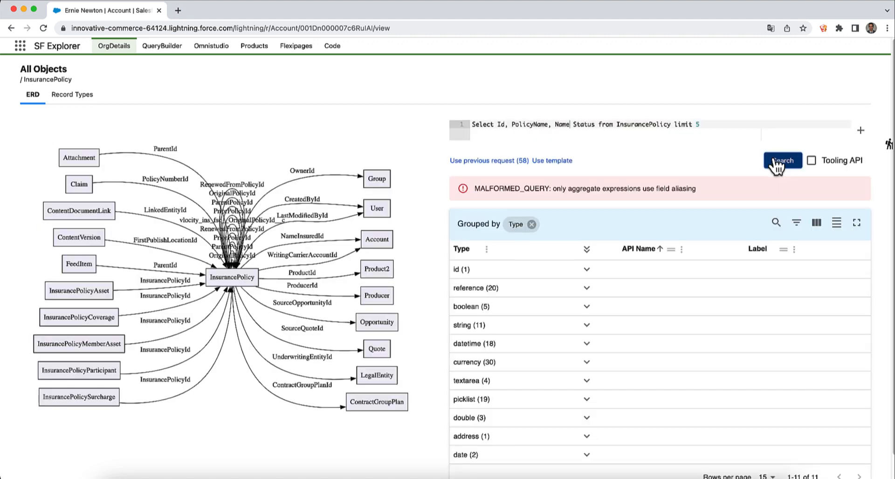
- Insert the missing comma after Name, rerun, and delete Id from the field list
double_click(563, 124)
click(570, 124)
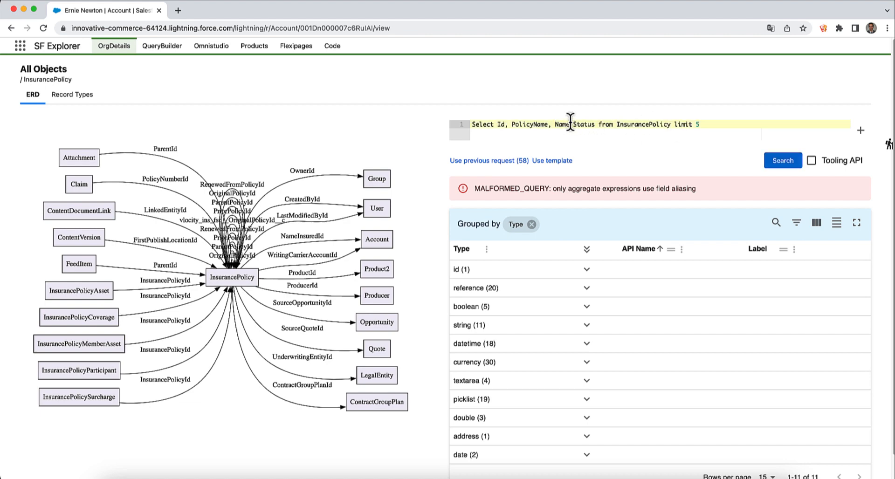
text(,)
click(776, 160)
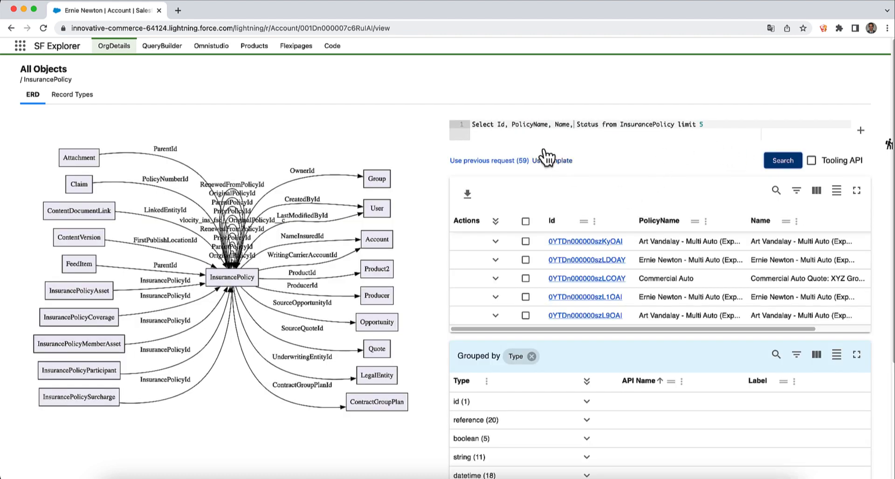
double_click(500, 124)
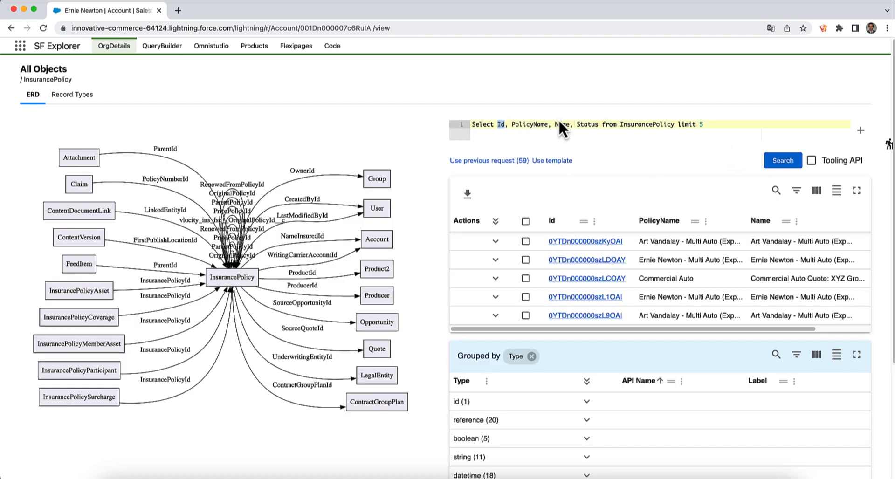
key(Delete)
key(Delete)
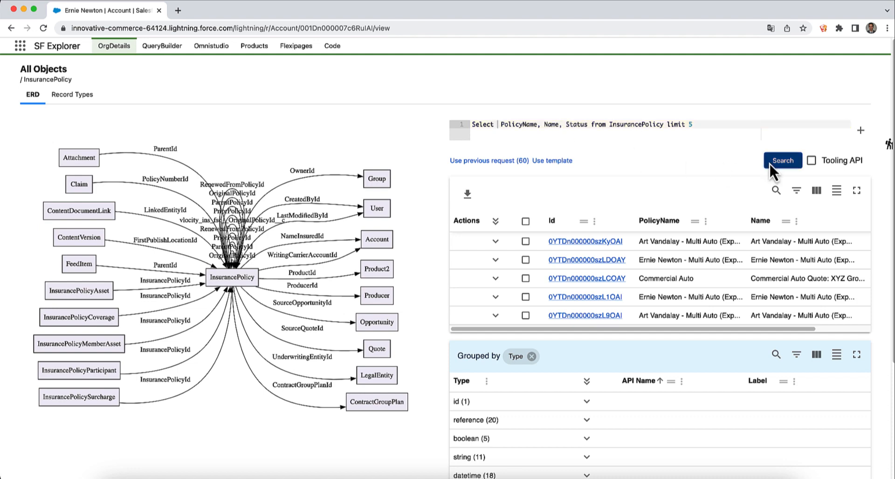
- Rerun the query without Id and review the first policy's expanded fields
click(770, 161)
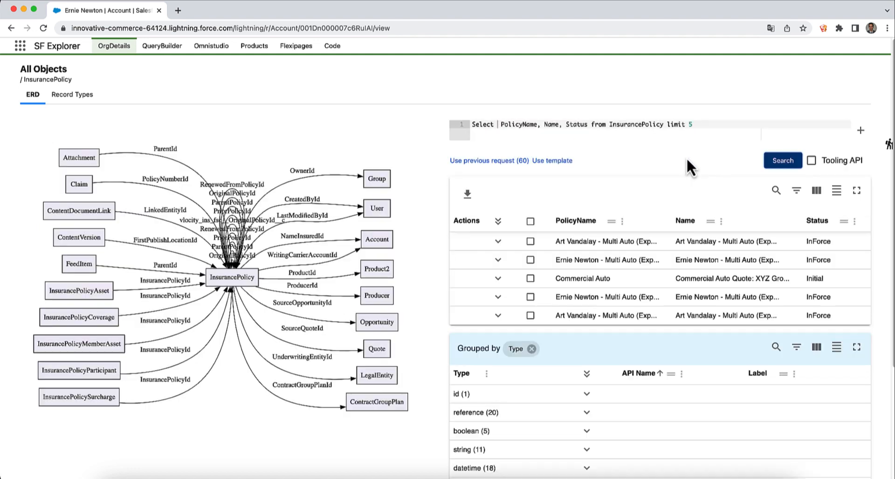
click(499, 240)
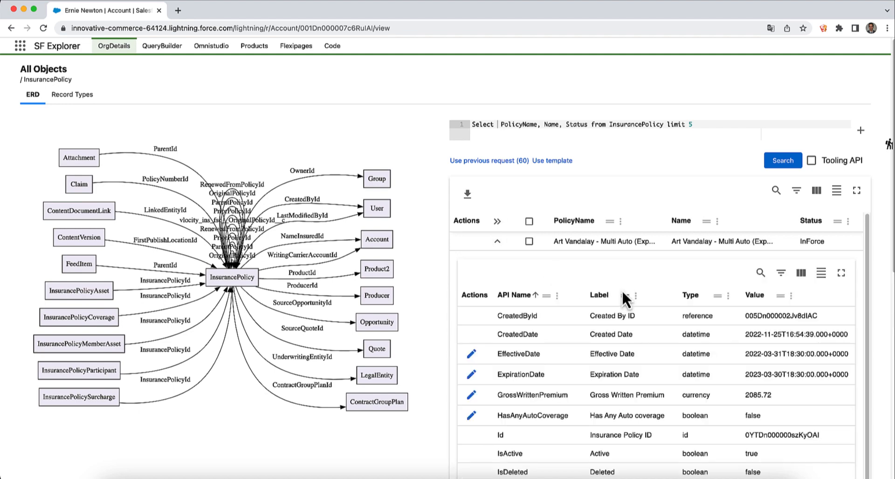
scroll(623, 287, down, 2)
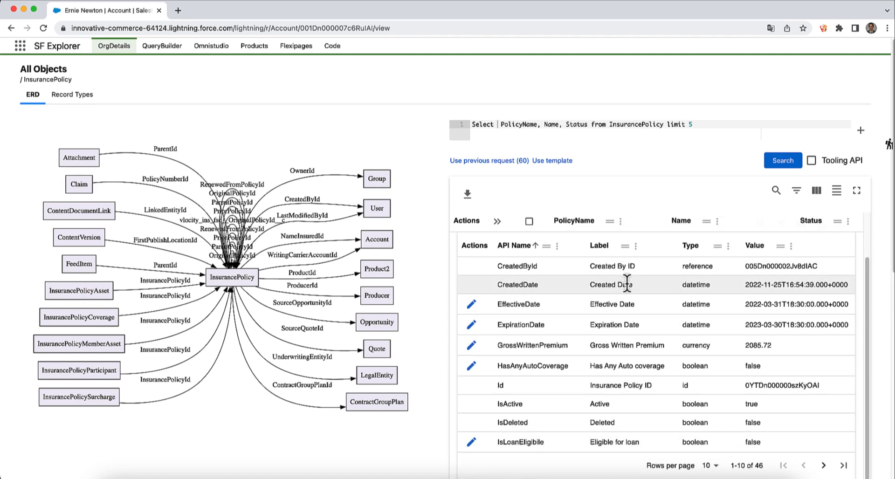
scroll(620, 270, up, 1)
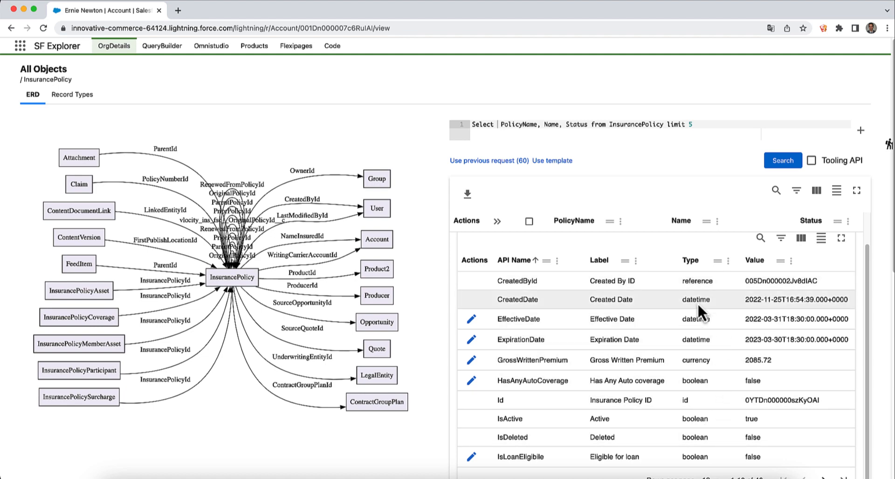
scroll(770, 427, down, 1)
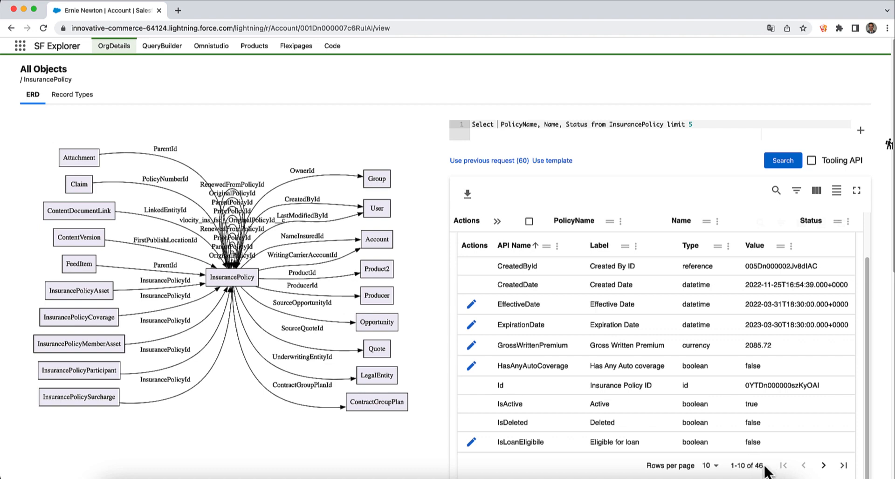
scroll(759, 460, up, 1)
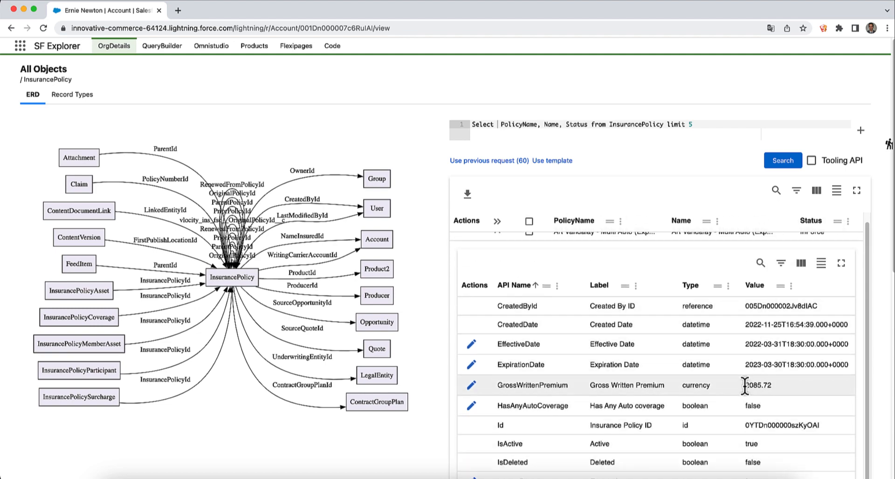
scroll(742, 383, up, 1)
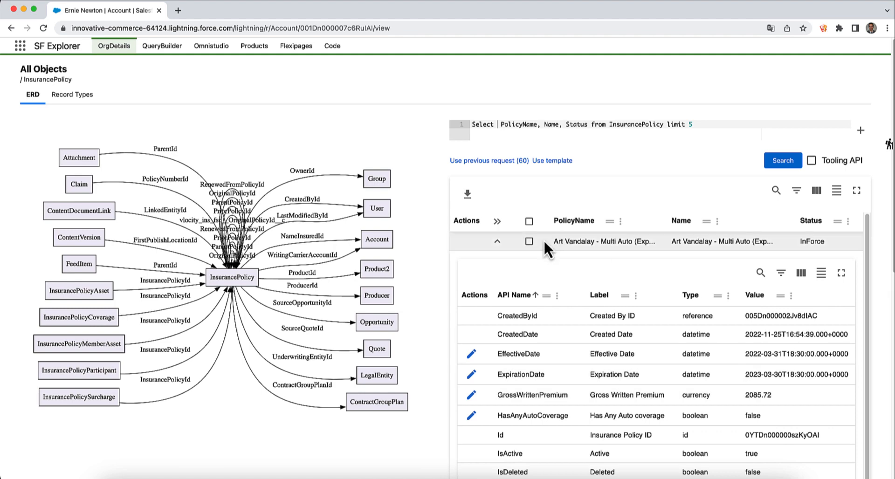
click(497, 241)
- Compare the first three policies, including Commercial Auto, side by side
click(528, 241)
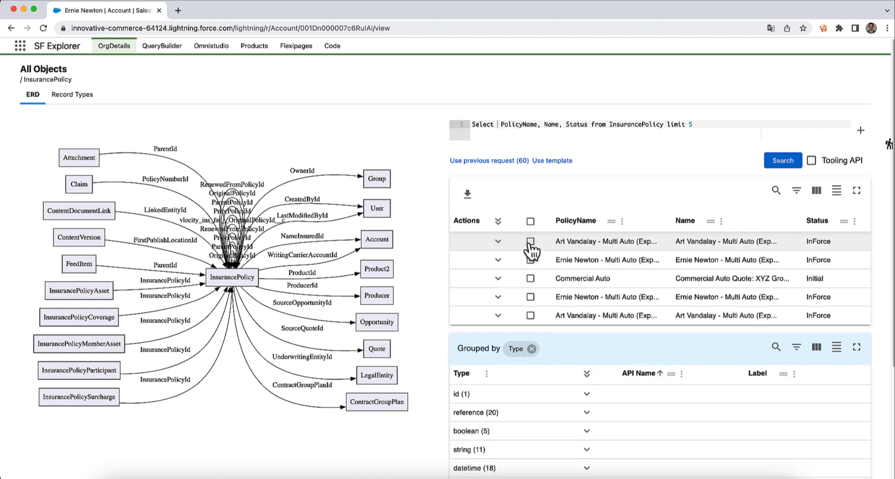
click(529, 287)
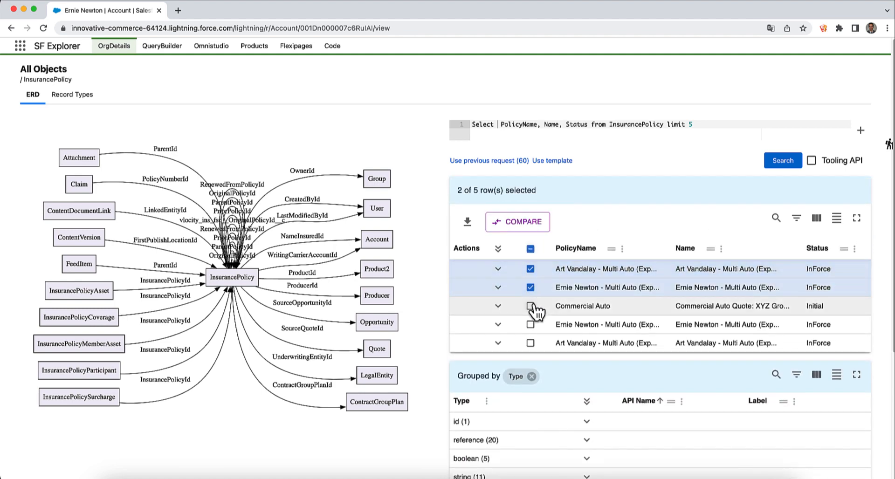
click(529, 306)
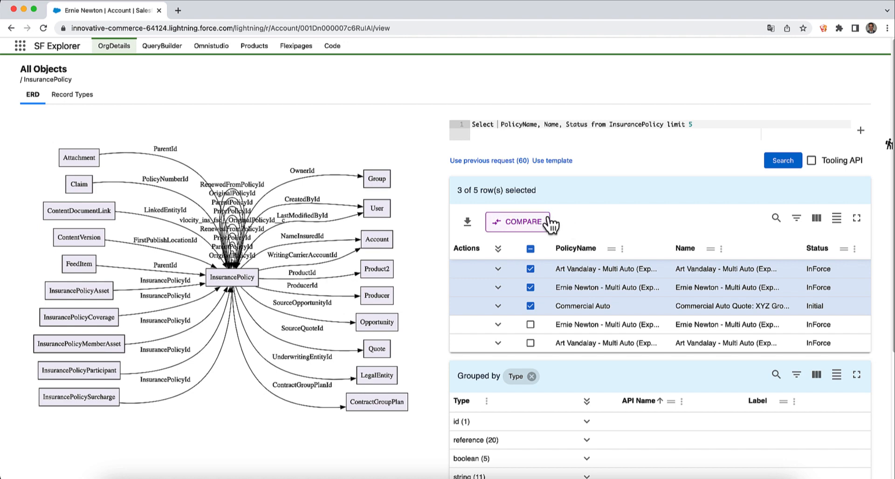
click(544, 222)
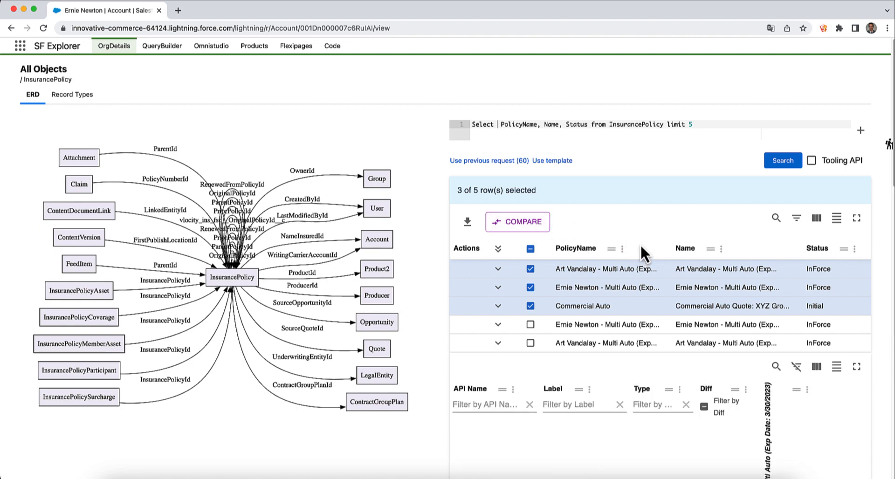
scroll(640, 242, down, 7)
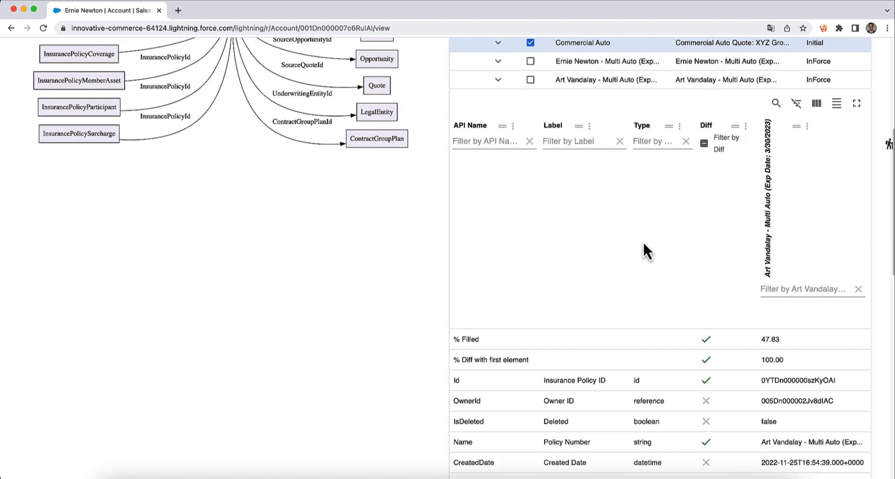
scroll(642, 243, down, 4)
scroll(640, 243, up, 5)
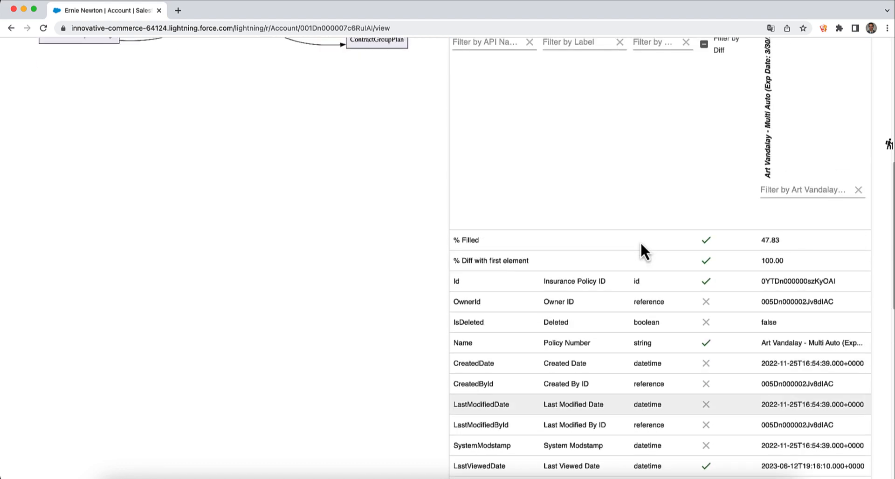
scroll(640, 243, down, 1)
scroll(631, 294, down, 5)
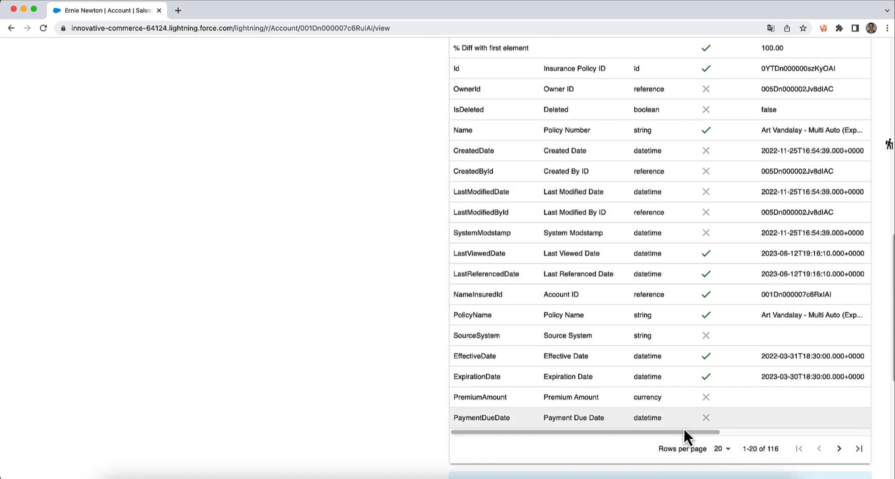
drag(684, 433, 825, 437)
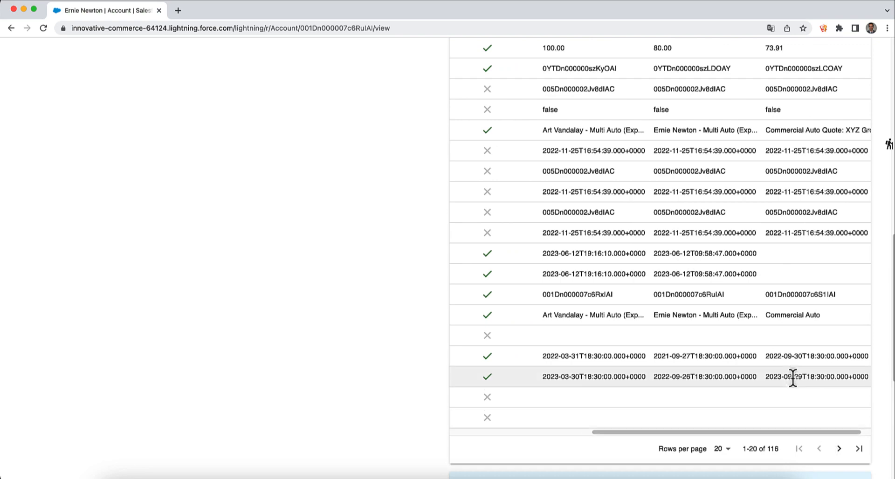
scroll(790, 377, up, 2)
scroll(791, 382, up, 4)
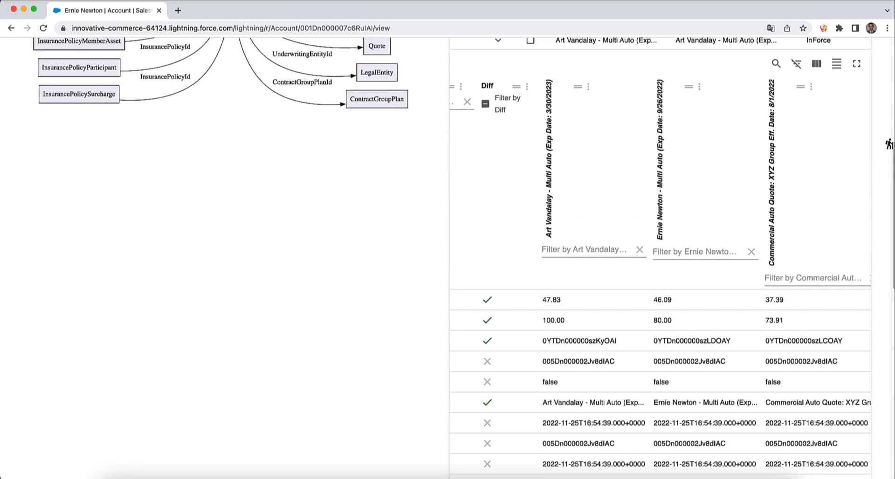
scroll(682, 240, down, 4)
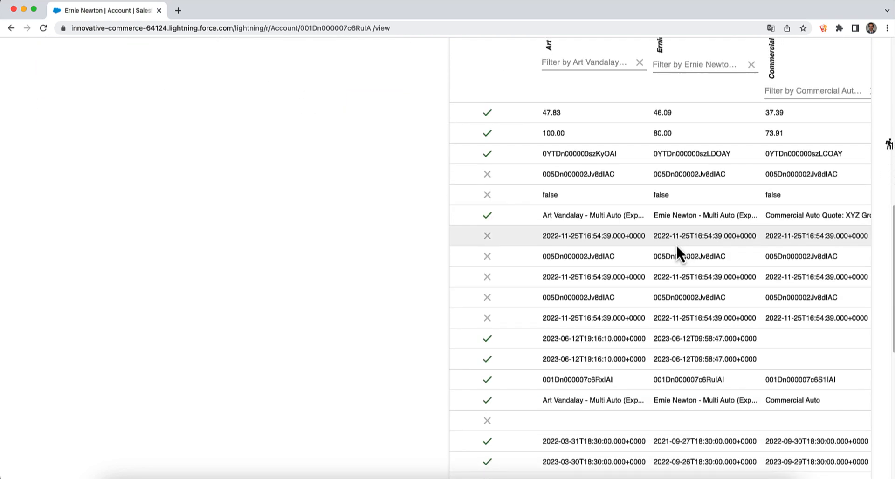
scroll(626, 472, down, 1)
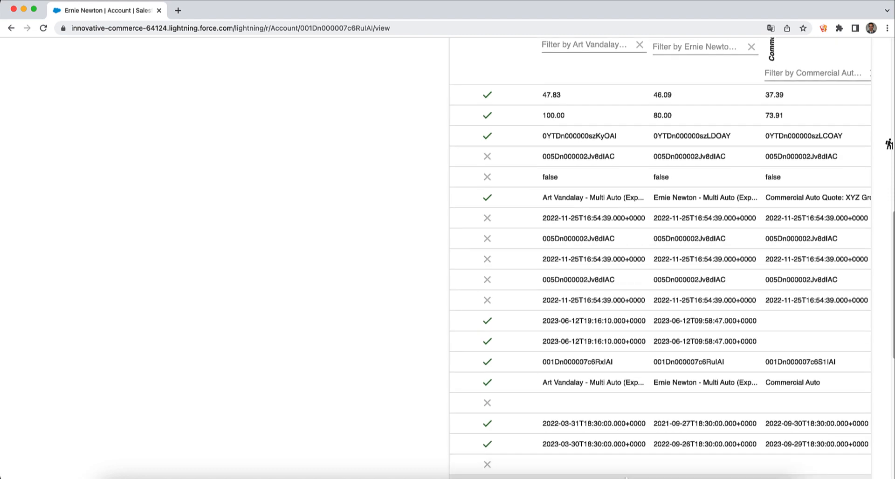
scroll(629, 472, down, 1)
scroll(627, 468, down, 4)
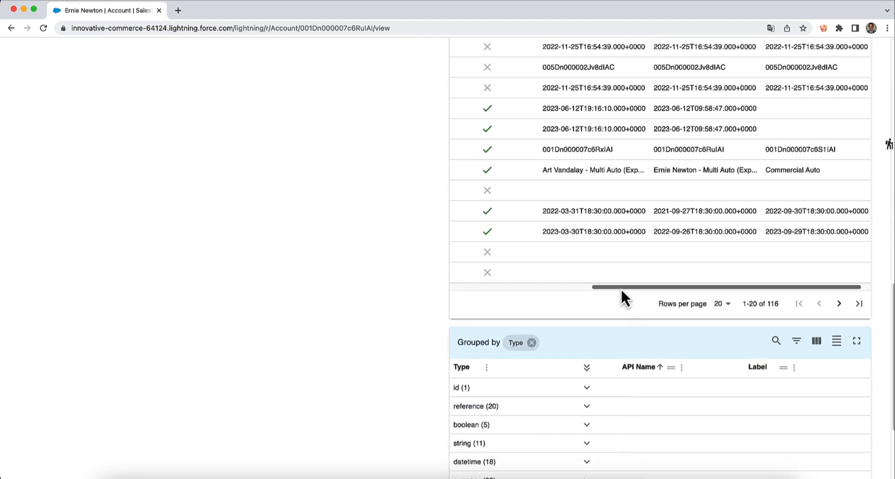
drag(621, 287, 543, 272)
scroll(593, 261, up, 5)
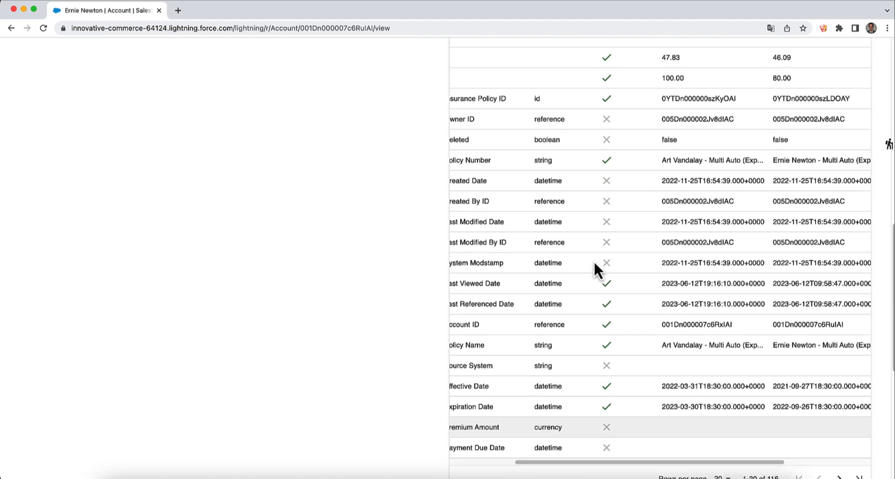
scroll(594, 262, up, 2)
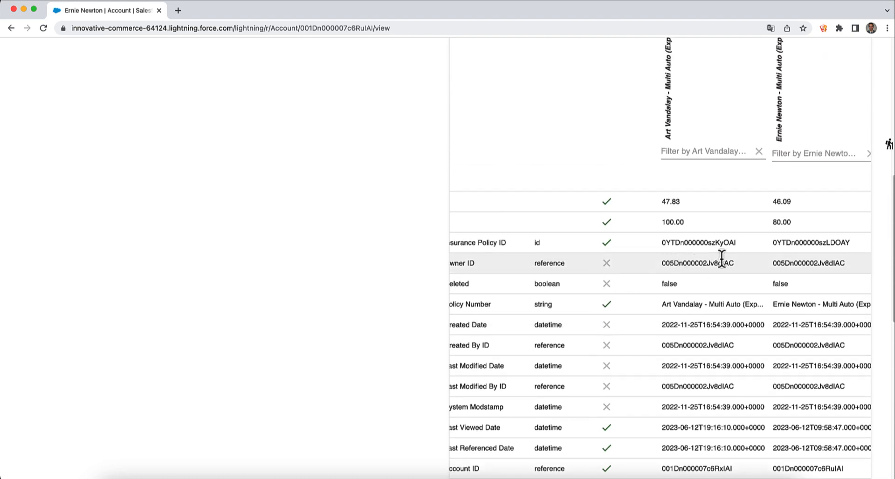
scroll(722, 259, up, 5)
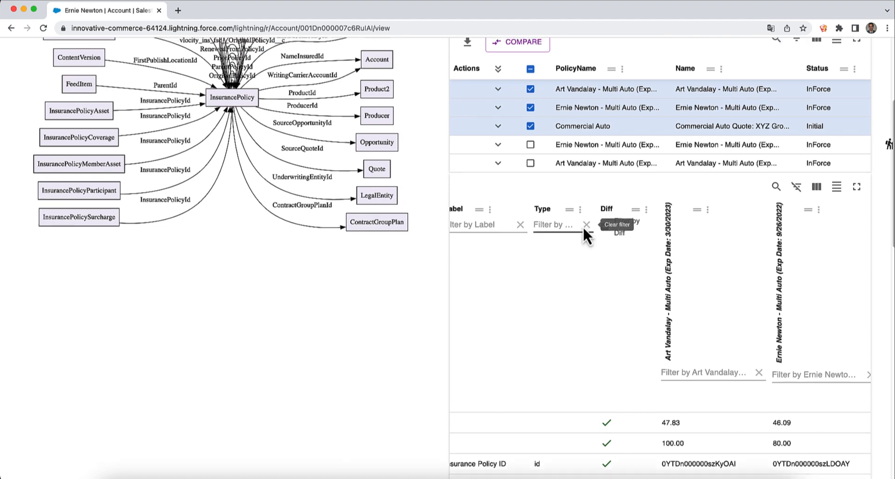
scroll(586, 233, up, 4)
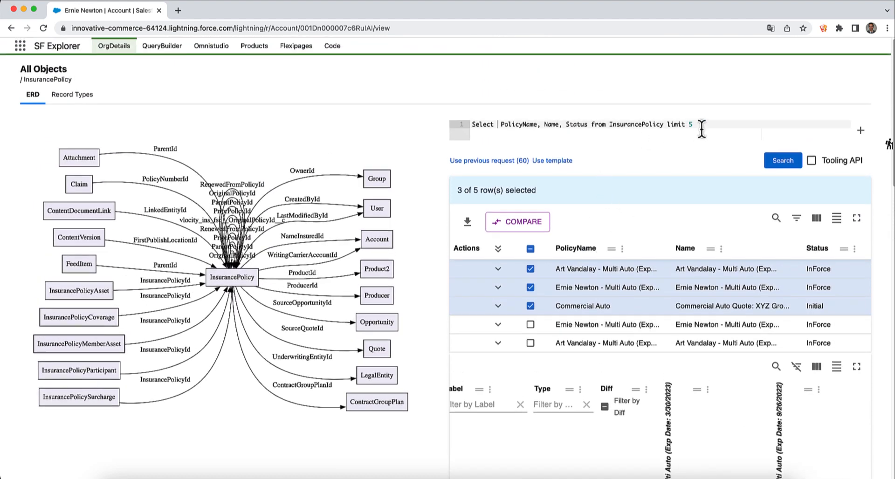
- Add a second chained query and insert the 'Select field from object' template
click(861, 131)
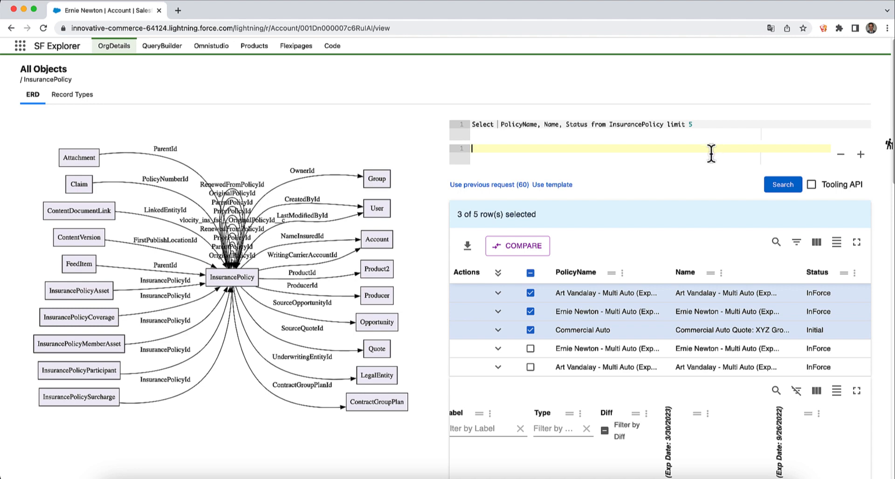
text(Select Id)
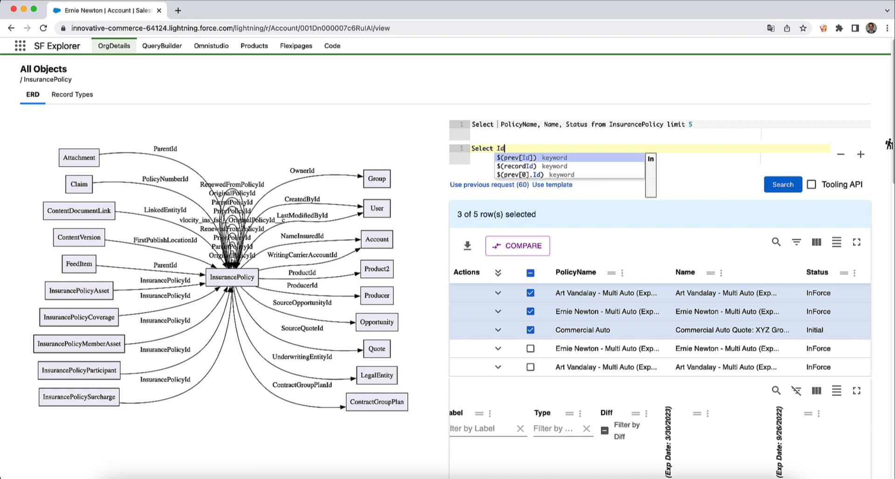
key(BackSpace)
key(BackSpace)
key(BackSpace)
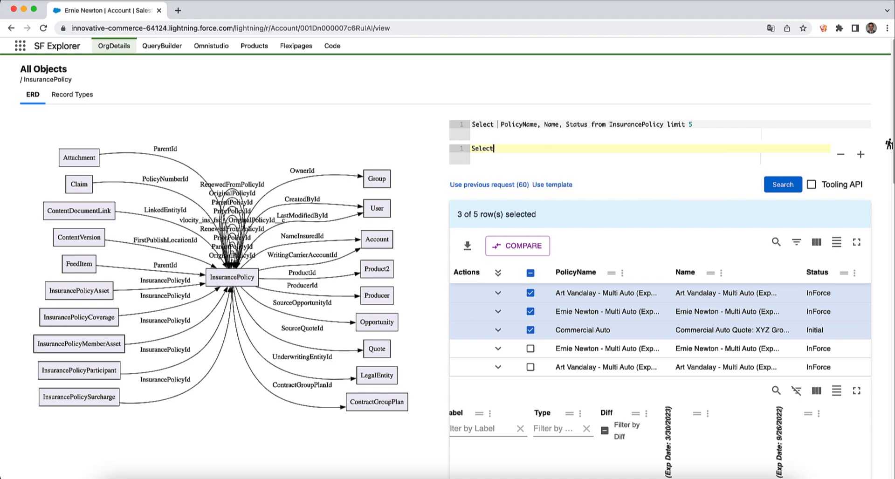
text(s)
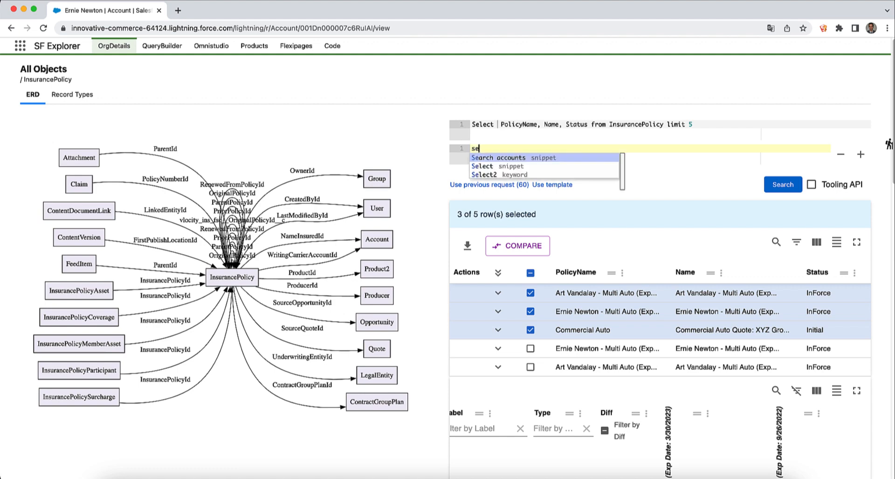
text(e)
key(Return)
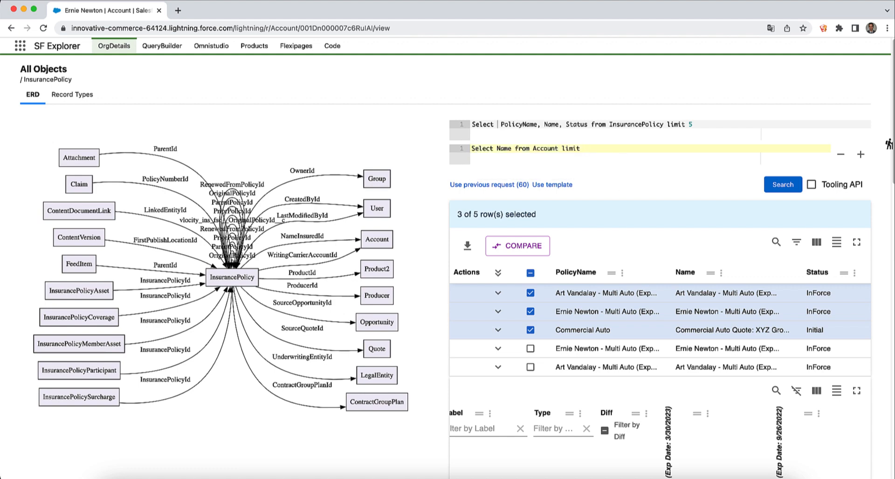
click(469, 157)
key(BackSpace)
text(s)
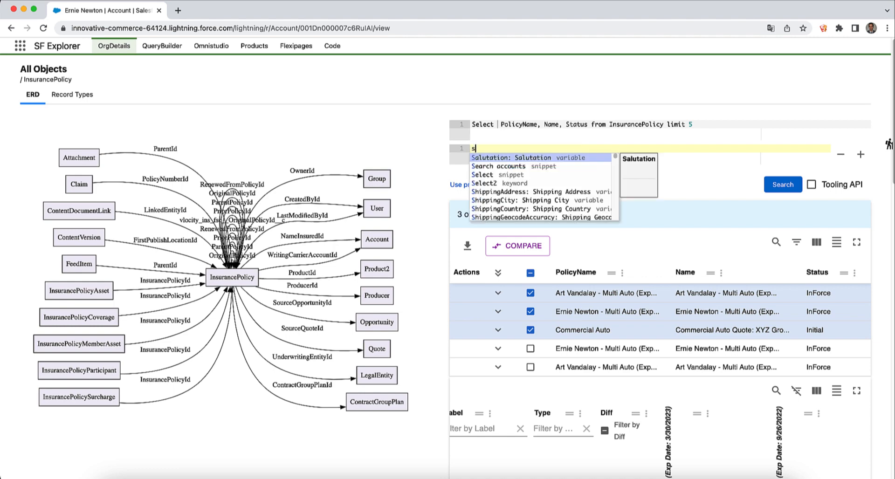
text(e)
key(Down)
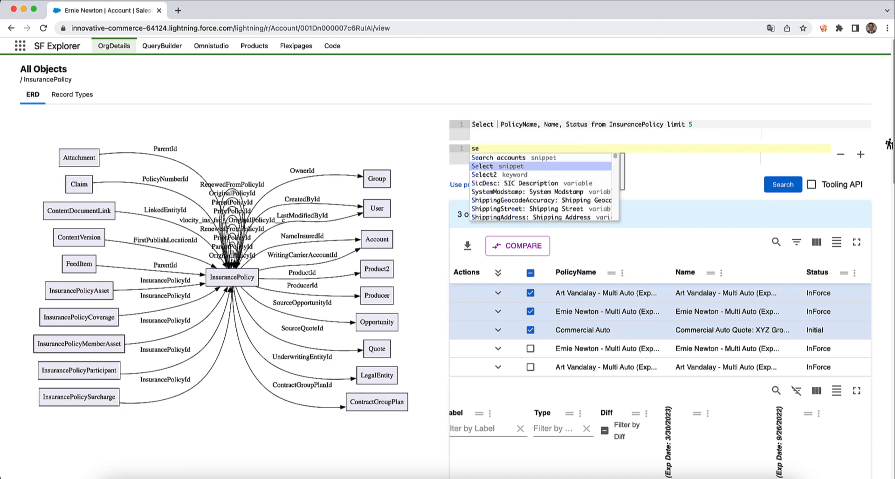
key(Return)
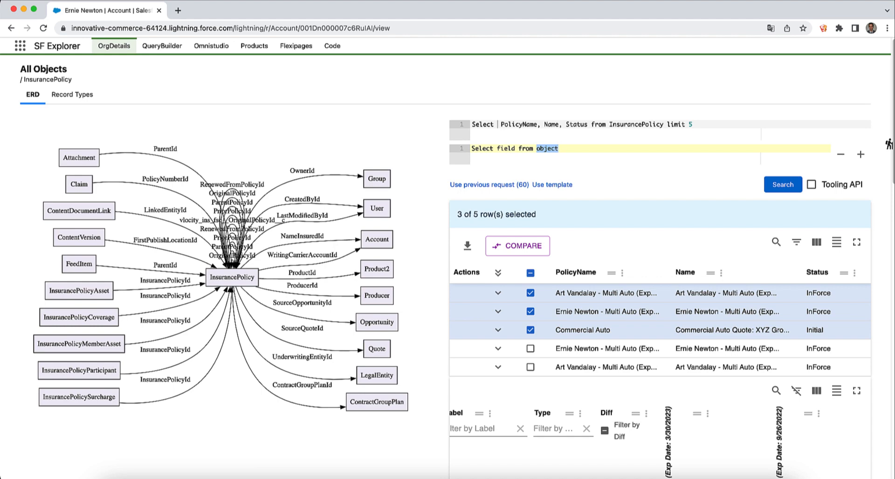
- Fill the template so it reads 'Select Id, Name from RecordAlert'
text(Record)
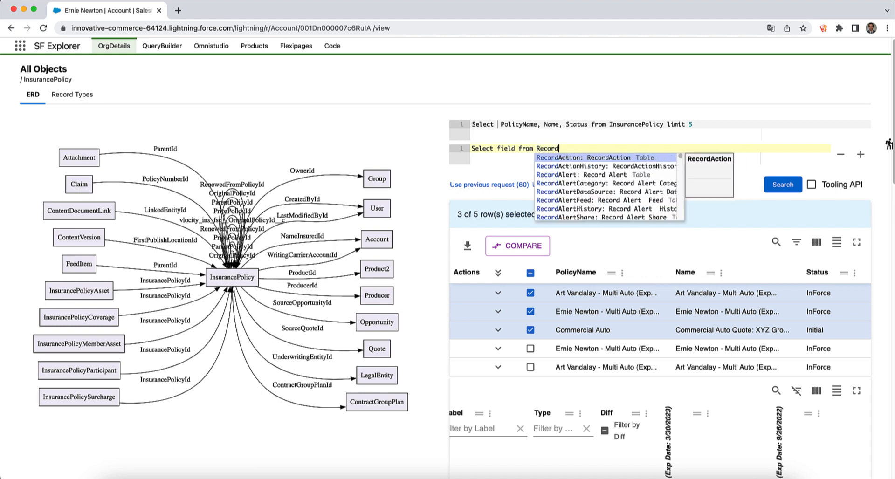
text(Alert)
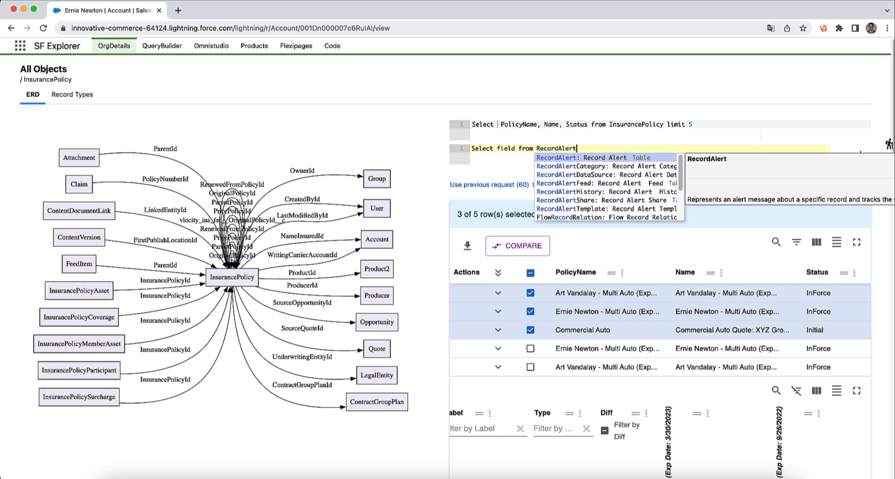
key(Return)
key(Tab)
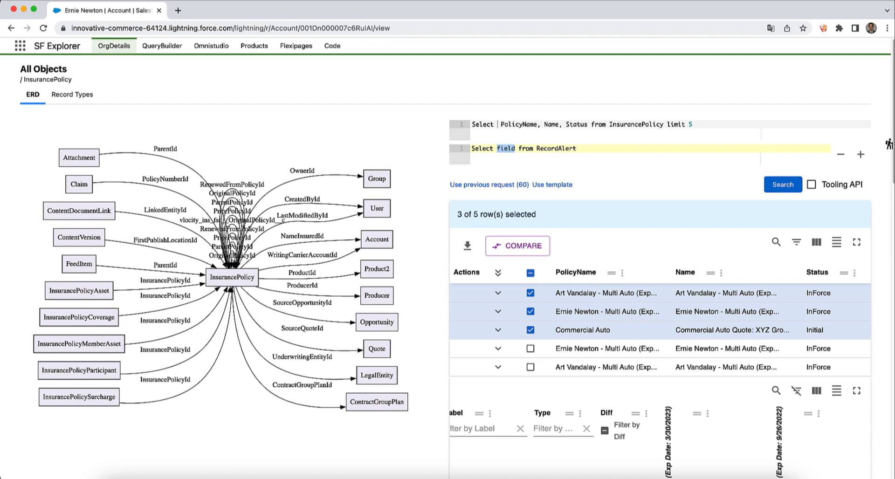
text(Id)
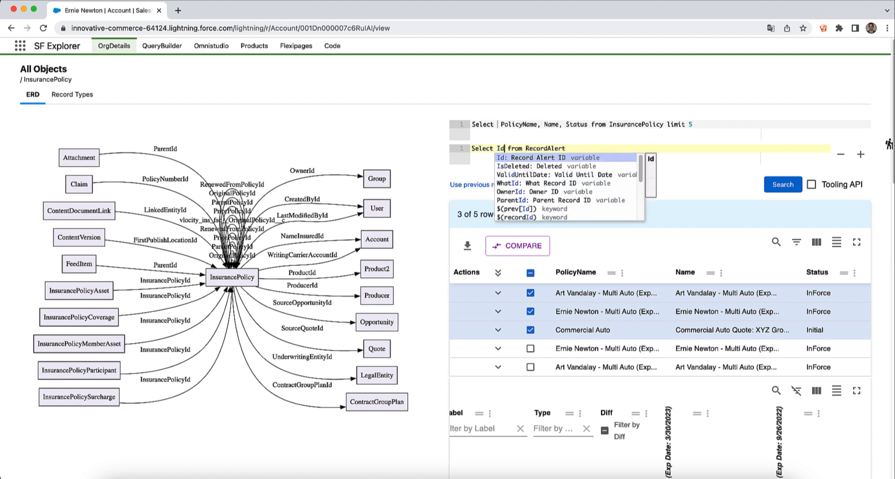
key(Escape)
text(, )
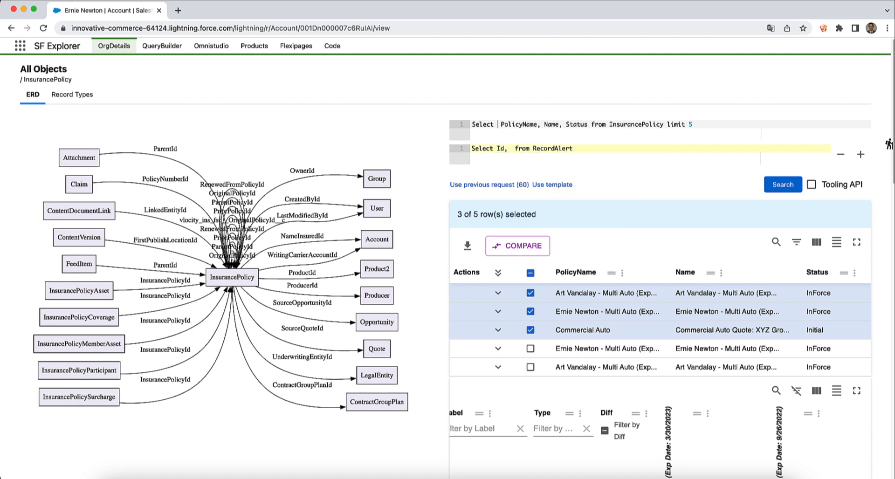
text(N)
key(Return)
- Run both queries and review the RecordAlert results
click(779, 184)
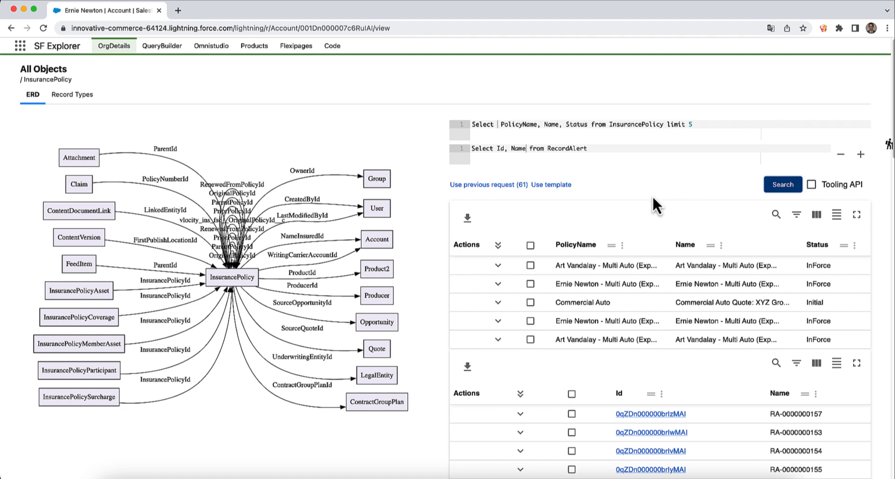
scroll(648, 236, down, 3)
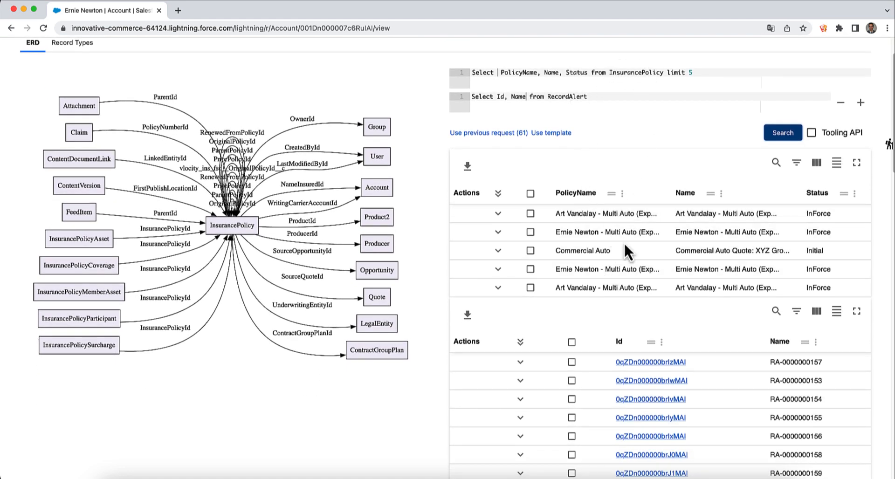
scroll(647, 418, down, 4)
scroll(646, 412, up, 7)
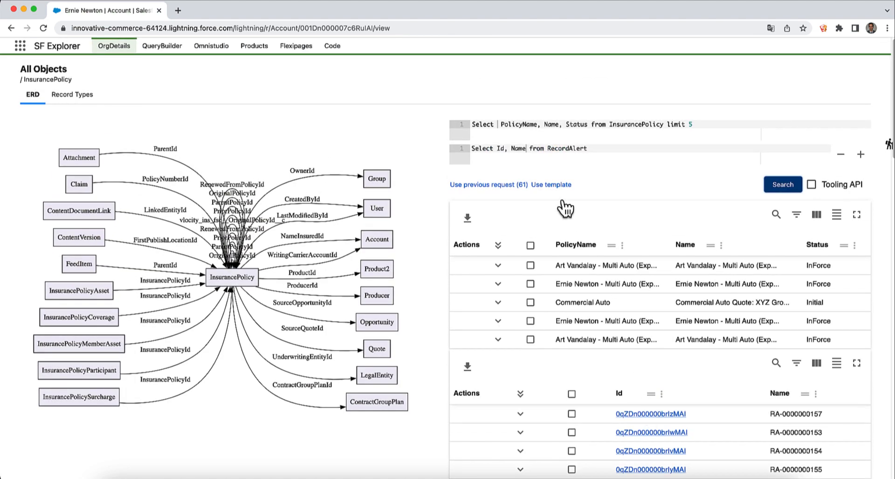
- Filter RecordAlert with 'where WhatId in ($(prev[Id]))' and add Id back to the InsurancePolicy query
click(621, 148)
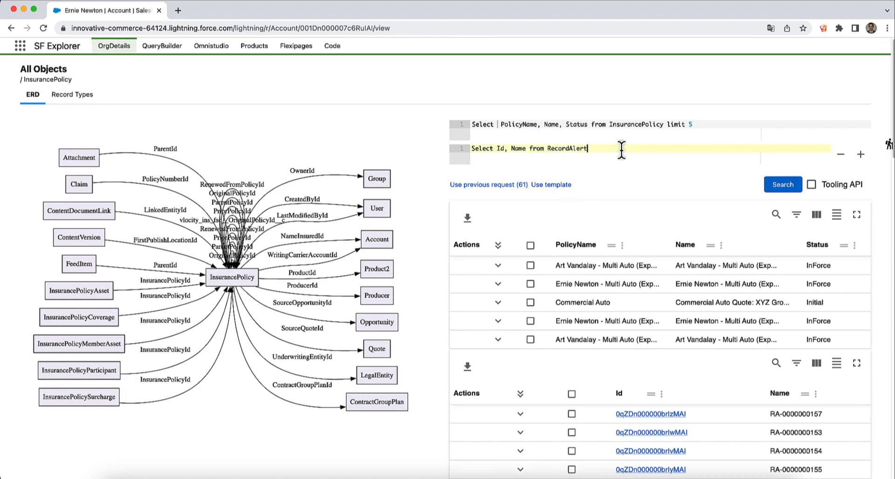
text(where WhatId in ()
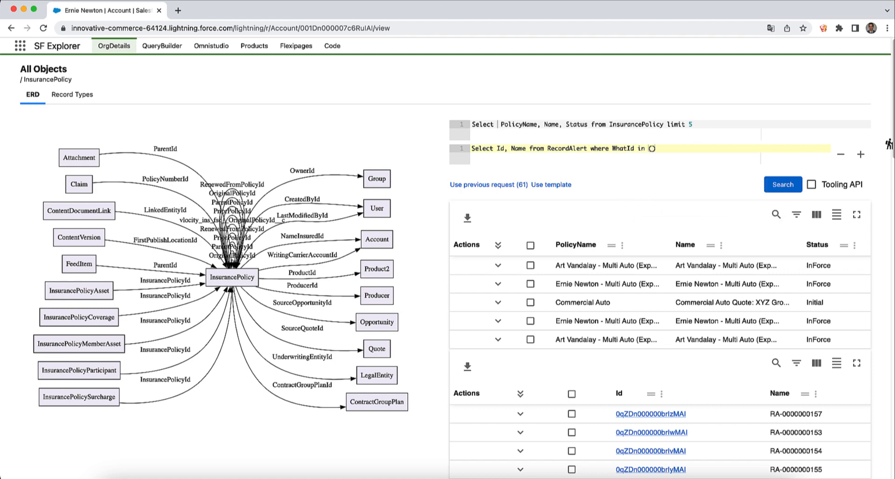
text($)
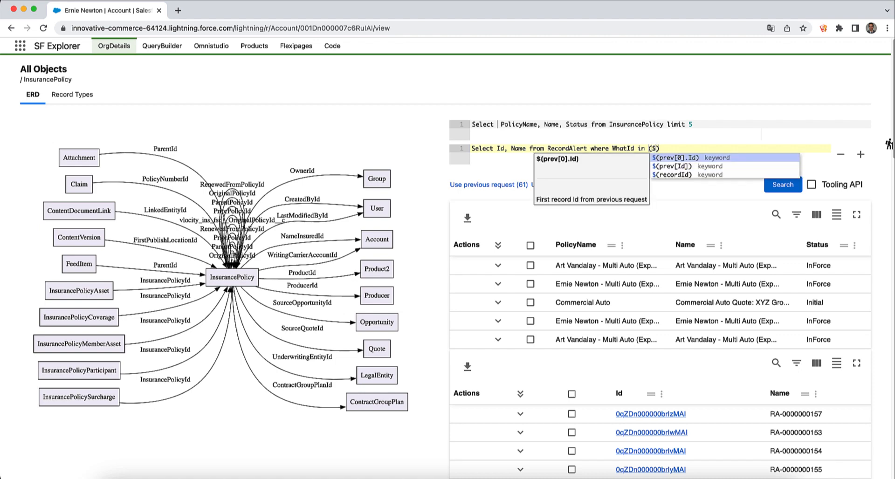
click(683, 167)
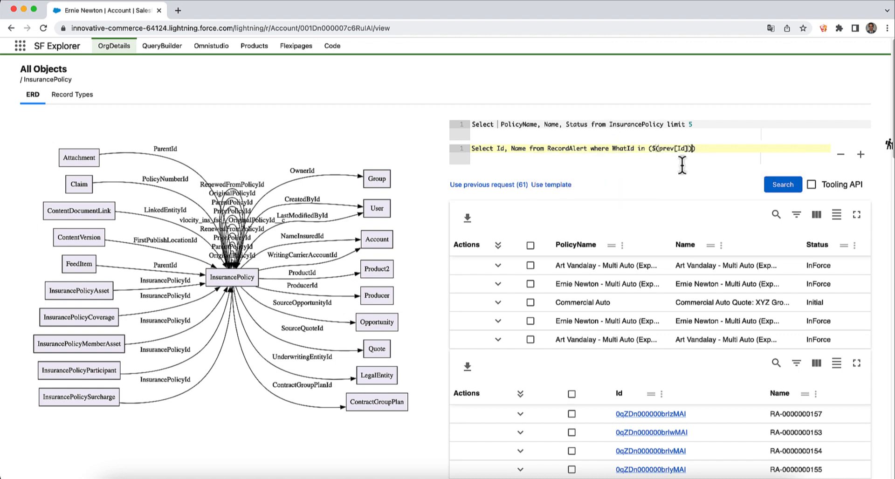
click(495, 123)
text(Id,)
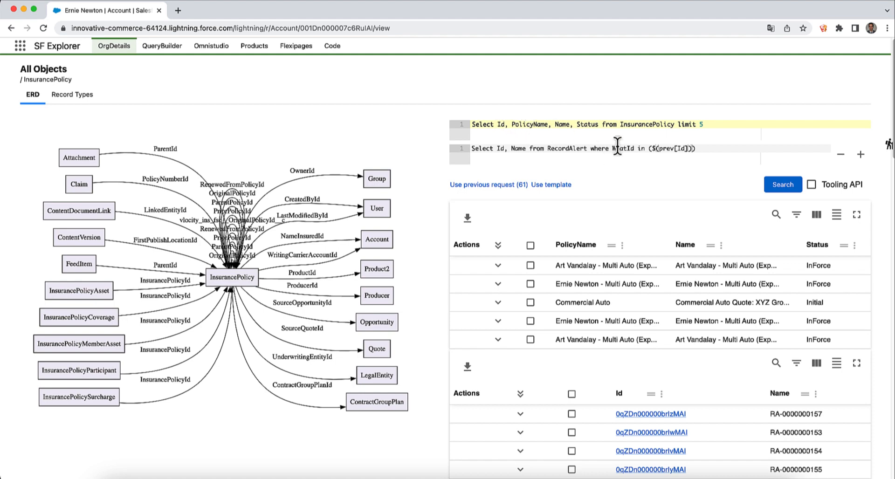
click(791, 184)
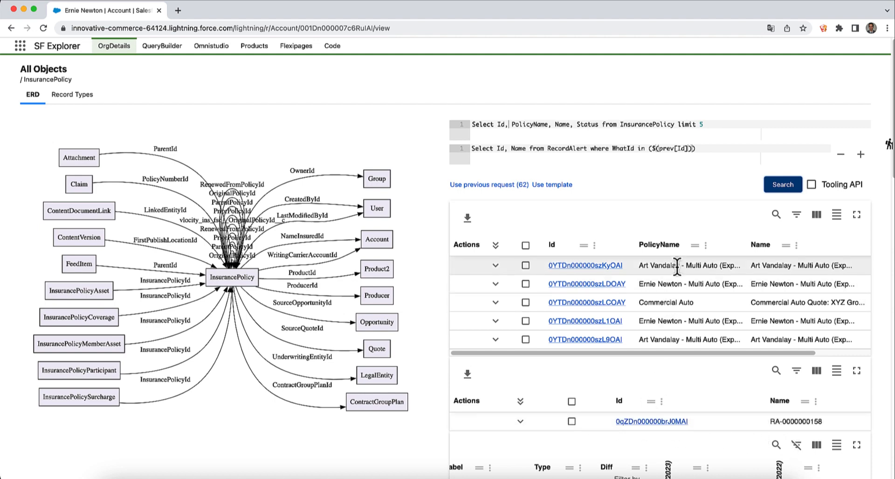
click(526, 149)
text(, )
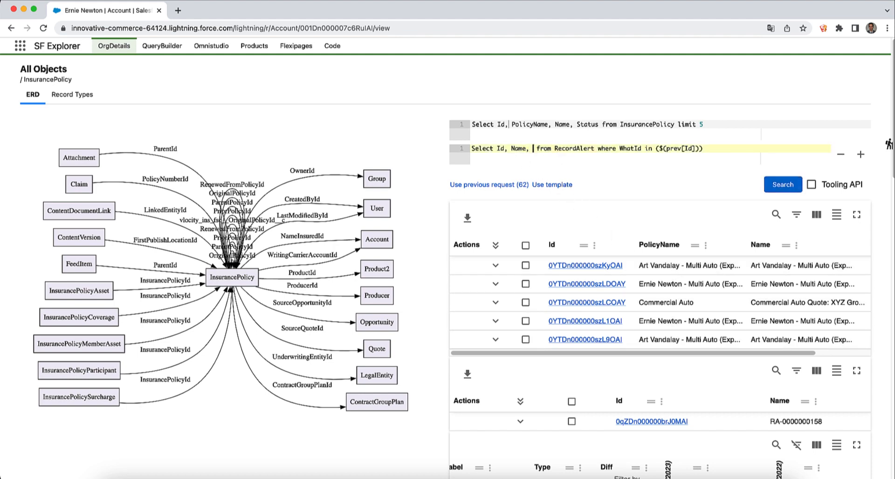
text(Wha)
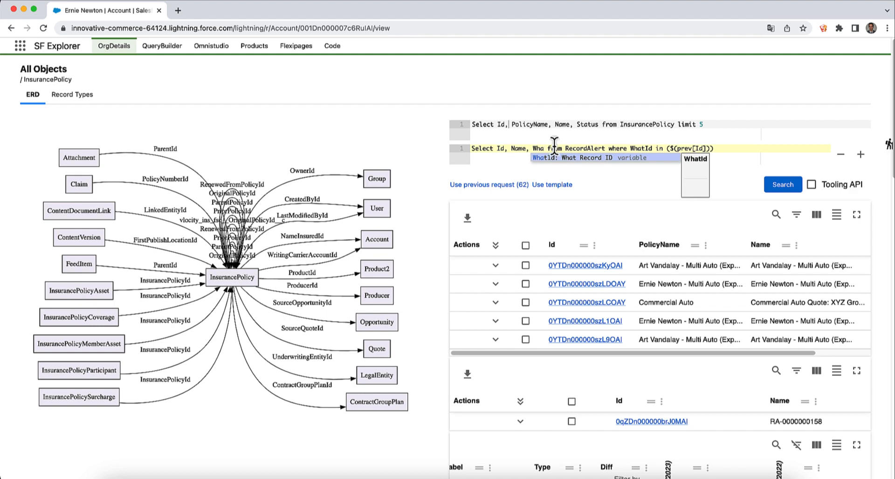
click(552, 157)
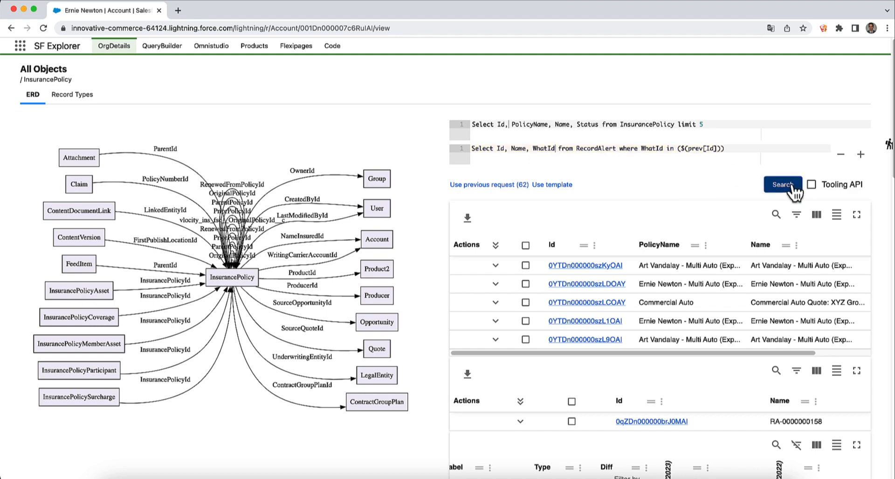
click(792, 187)
scroll(684, 236, down, 1)
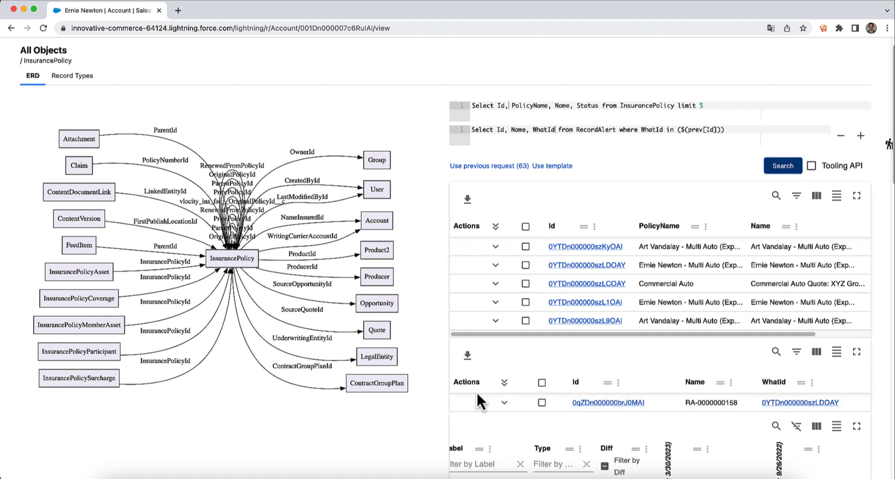
click(503, 402)
- Open the InsurancePolicy linked by the alert's WhatId to view its 45 fields
scroll(548, 358, down, 4)
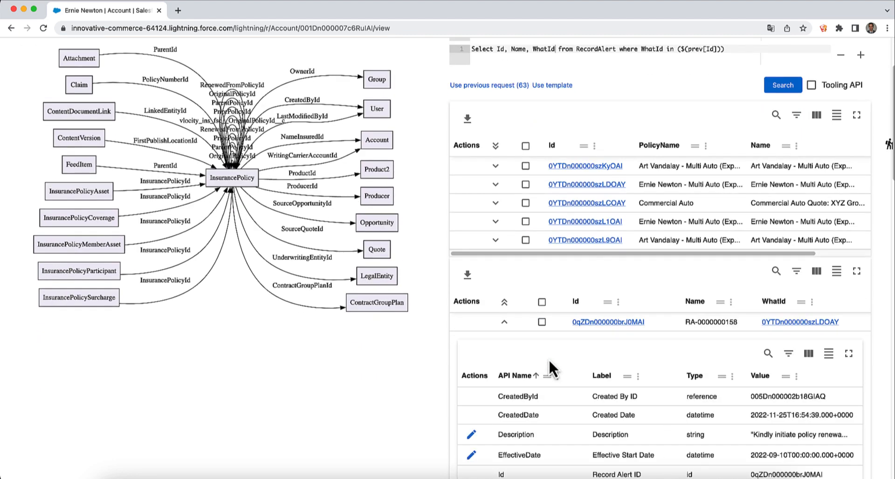
scroll(549, 358, down, 2)
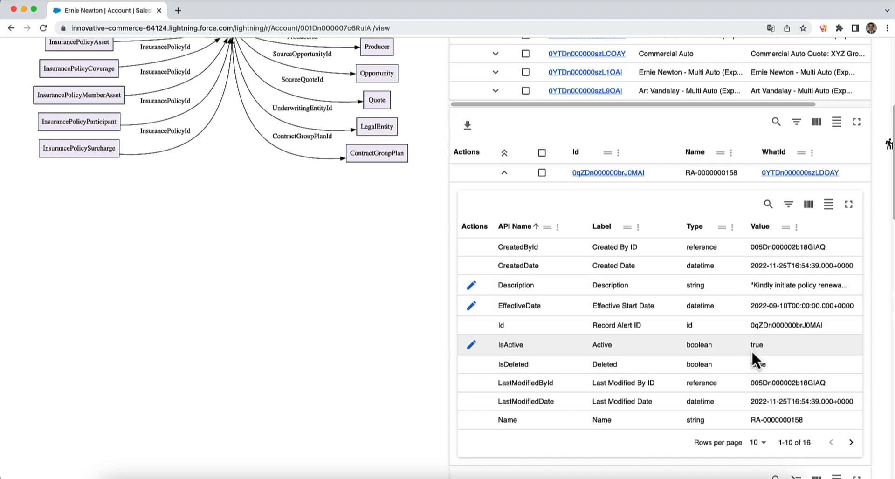
scroll(751, 350, up, 2)
click(813, 225)
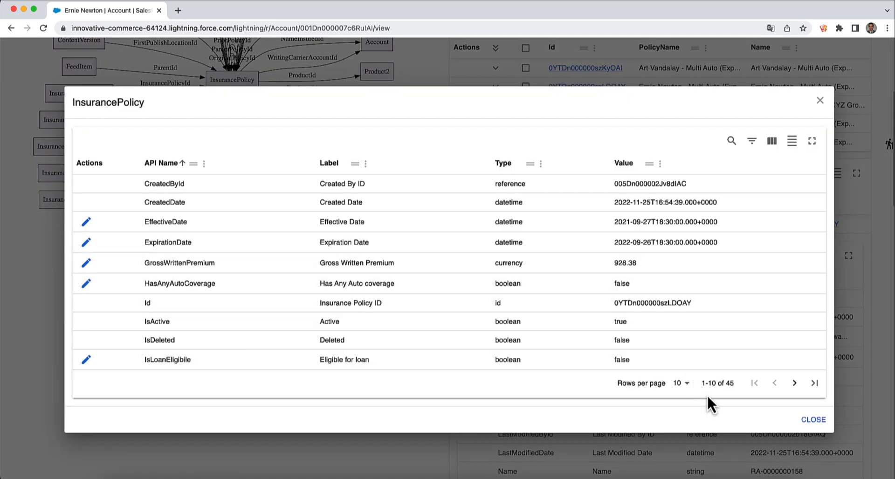
- Show the next ten InsurancePolicy fields, then close the policy dialog and return to the top
click(795, 384)
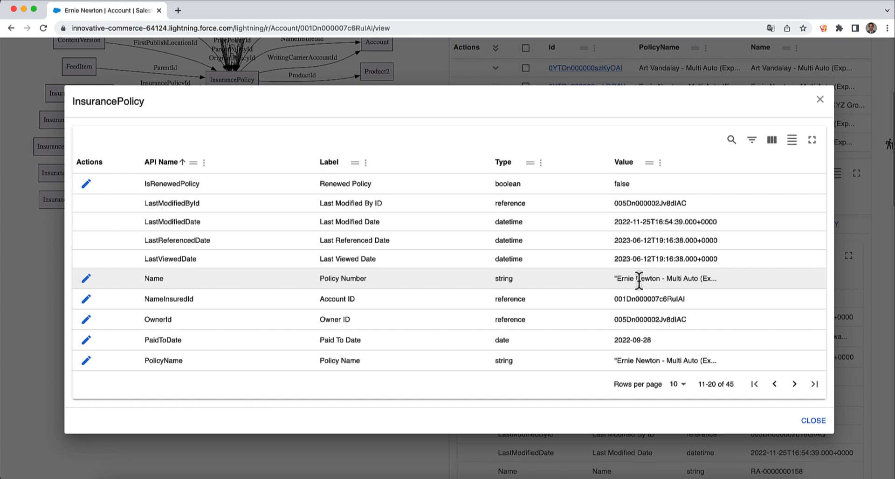
click(813, 421)
scroll(364, 242, up, 5)
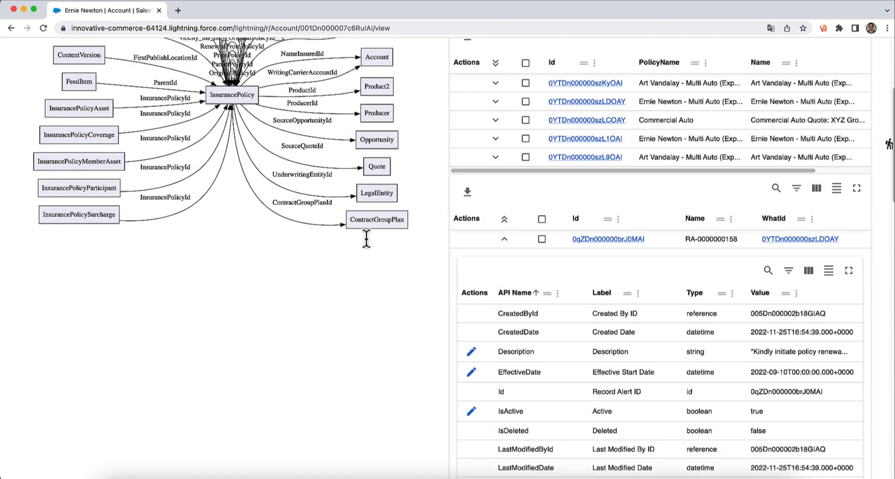